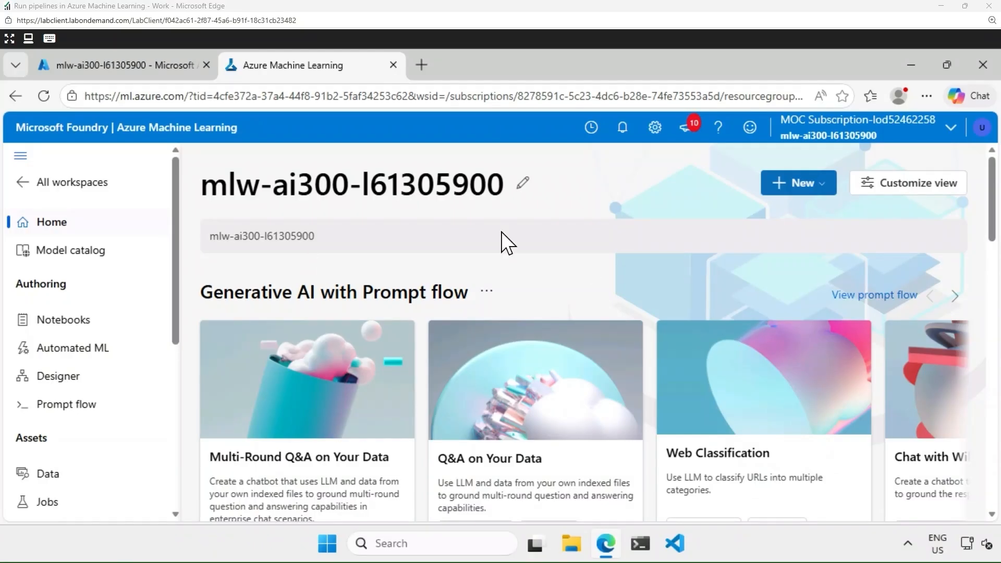
Step: Start a new Automated ML job and set its job name to automl-diabetes-demo
click(100, 360)
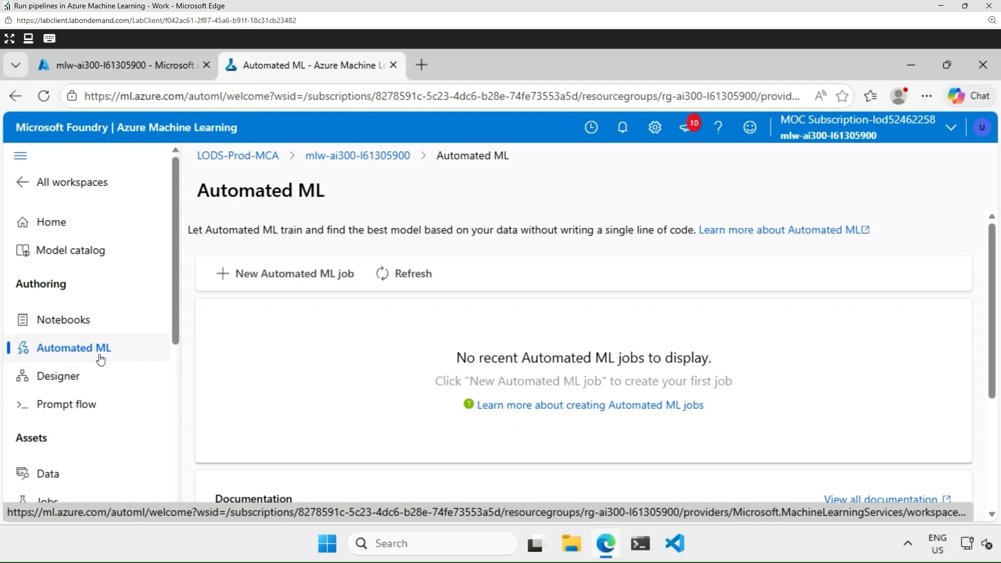
click(303, 282)
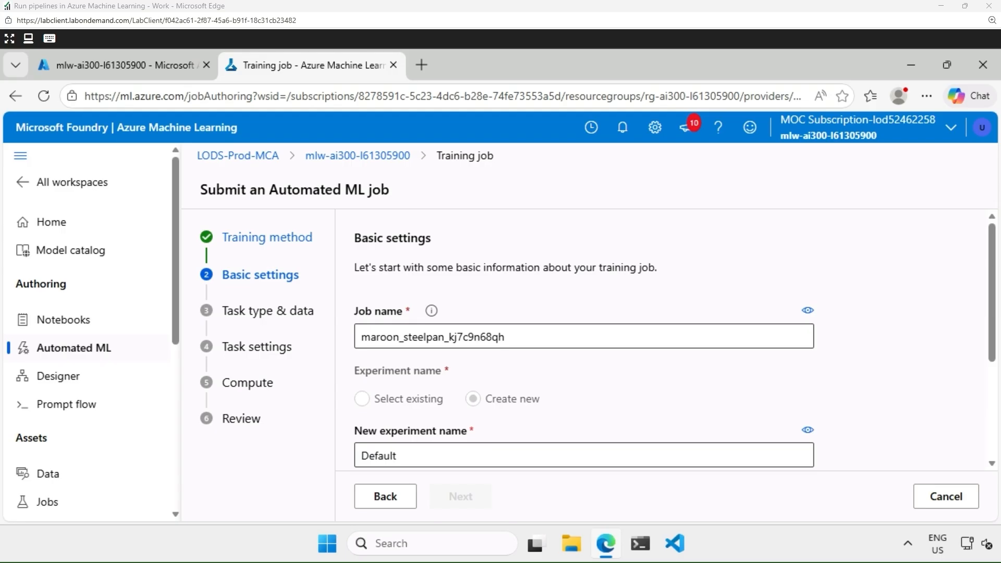
drag(521, 337, 358, 348)
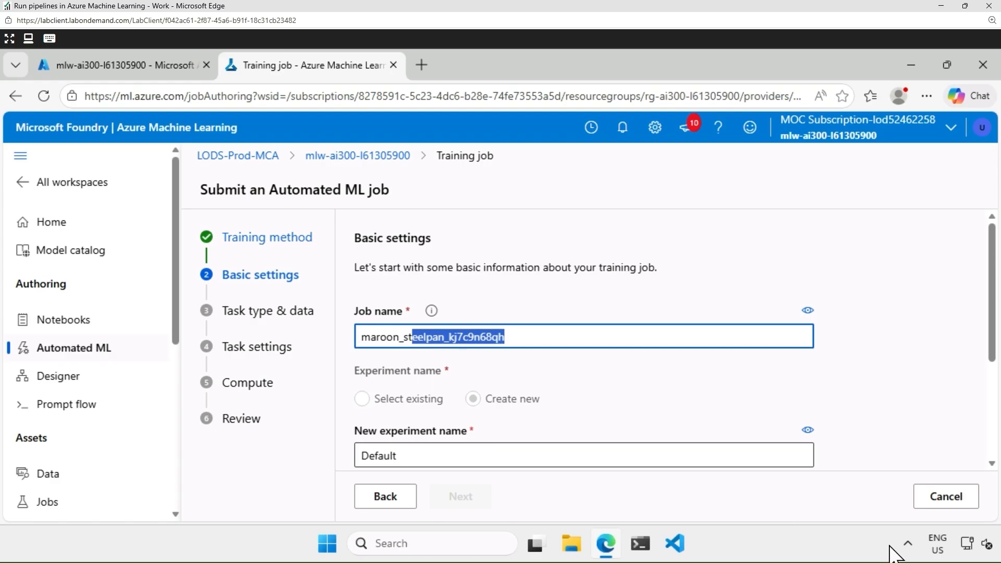
key(BackSpace)
key(BackSpace)
key(BackSpace)
key(BackSpace)
key(BackSpace)
key(BackSpace)
key(BackSpace)
key(BackSpace)
key(BackSpace)
key(BackSpace)
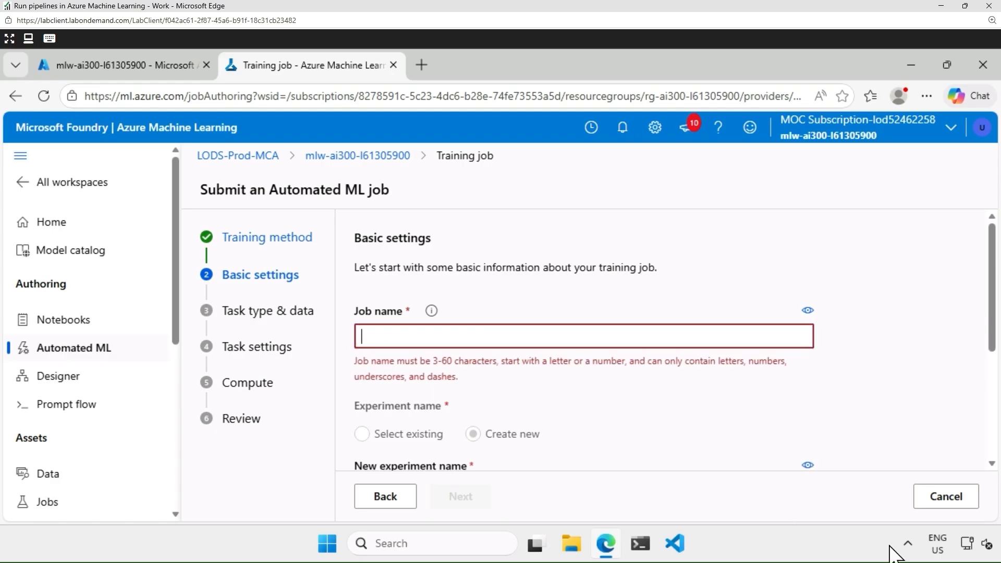
text(automl-diabetes-demo)
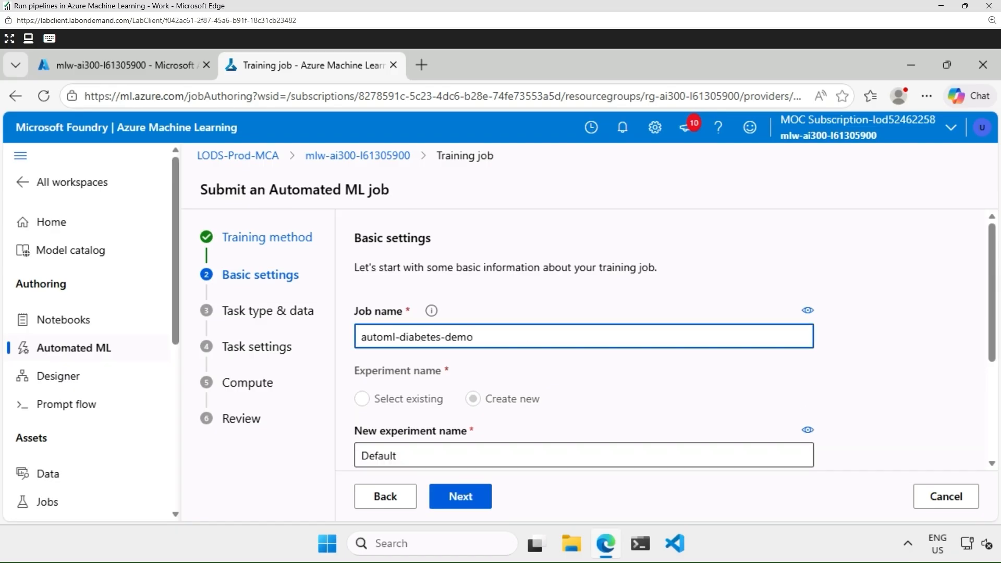
Step: Set the new experiment name to automl-diabetes-exp and continue to the task type and data settings
scroll(886, 391, down, 1)
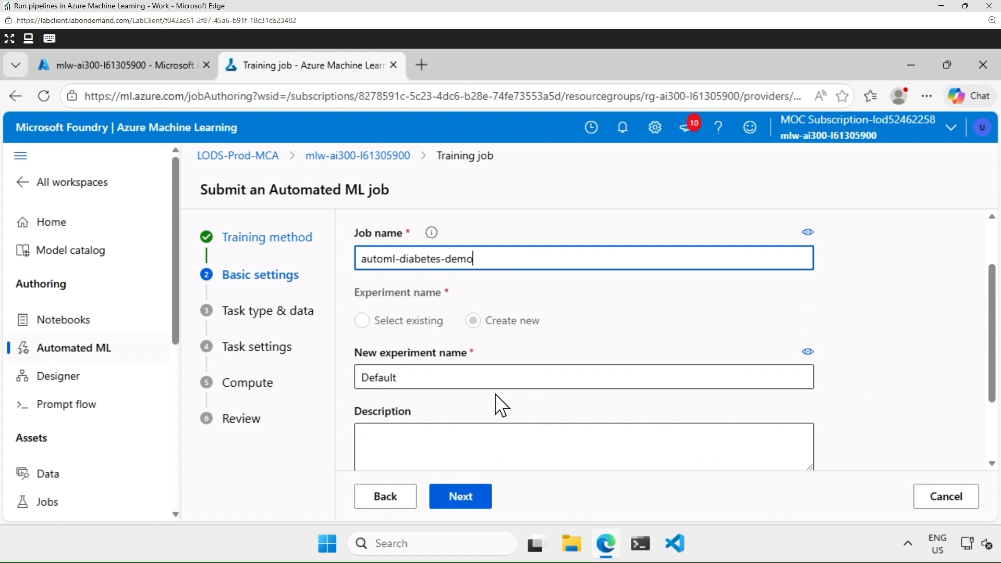
drag(433, 378, 338, 374)
text(automl-diabetes-demo)
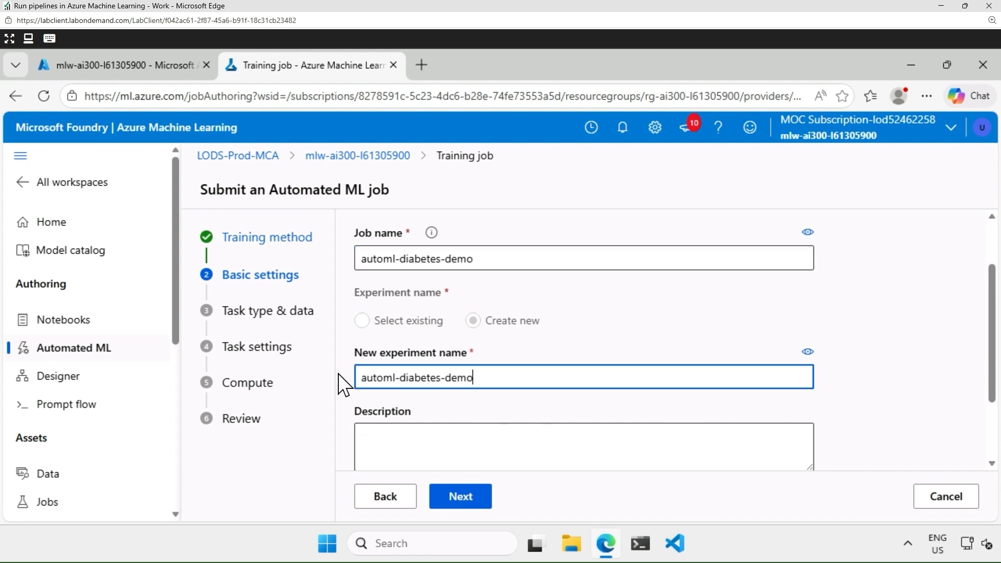
key(BackSpace)
key(BackSpace)
key(BackSpace)
key(BackSpace)
text(exp)
click(921, 372)
scroll(921, 372, down, 1)
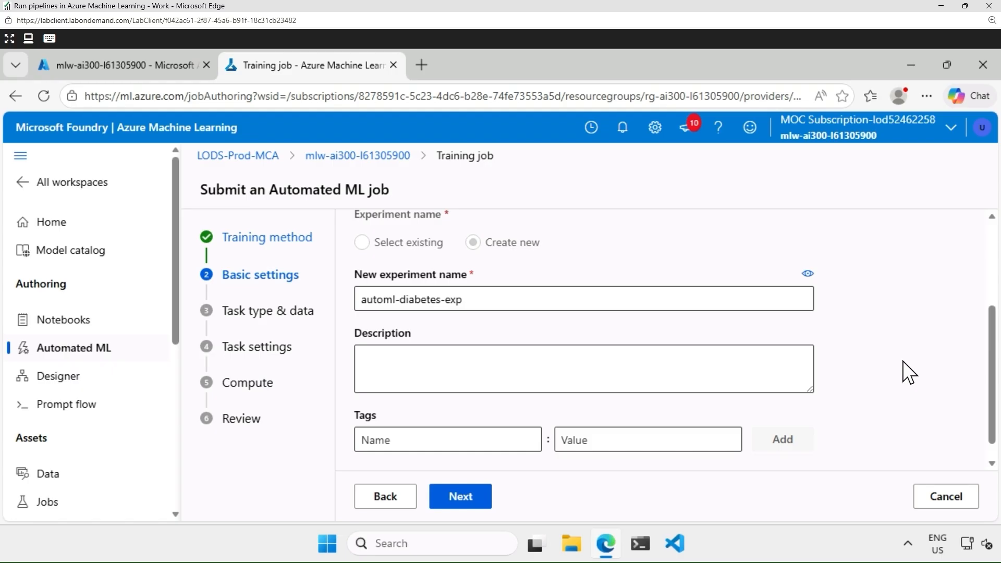
click(467, 498)
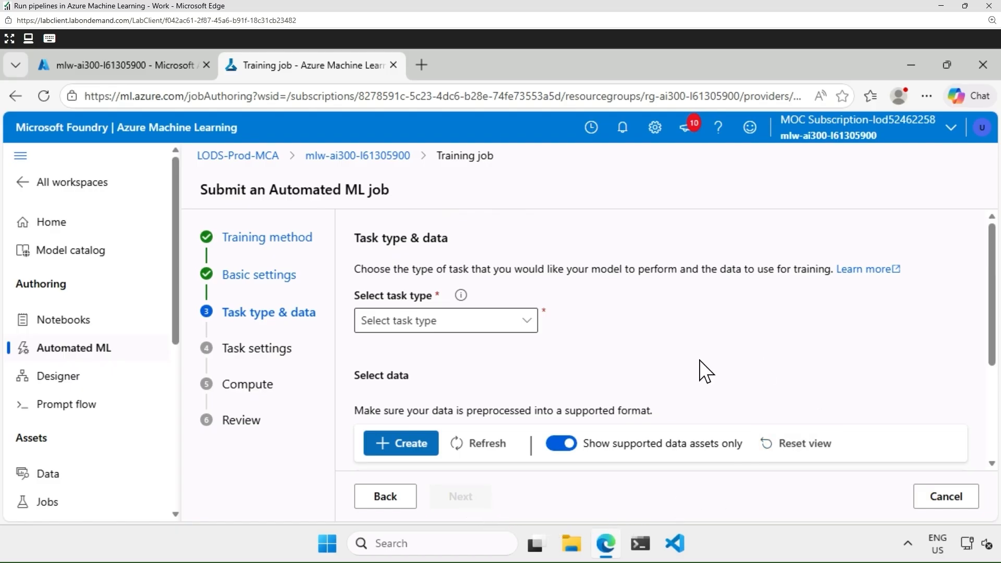
Step: Choose Classification as the task type for the training job
click(529, 322)
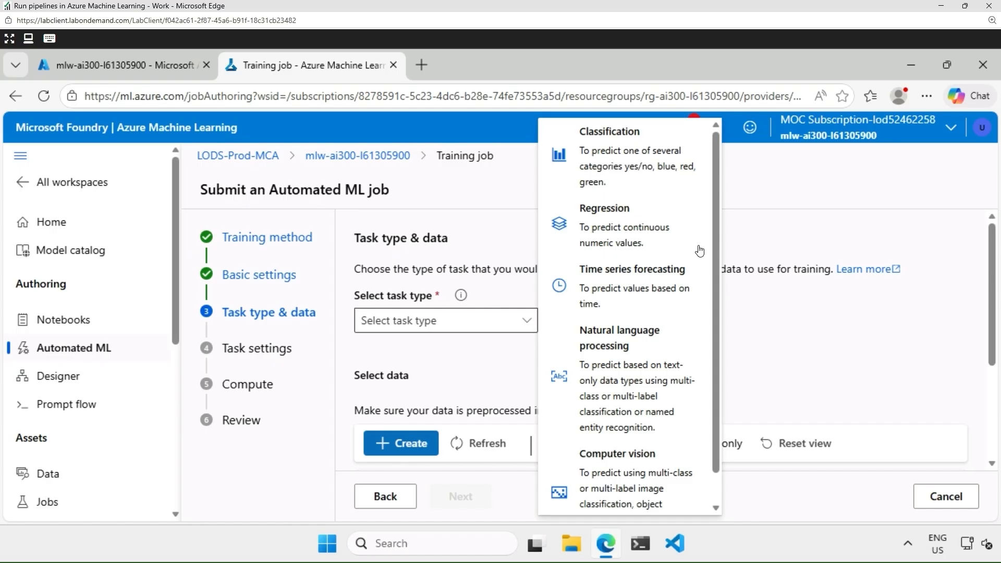
scroll(699, 252, down, 1)
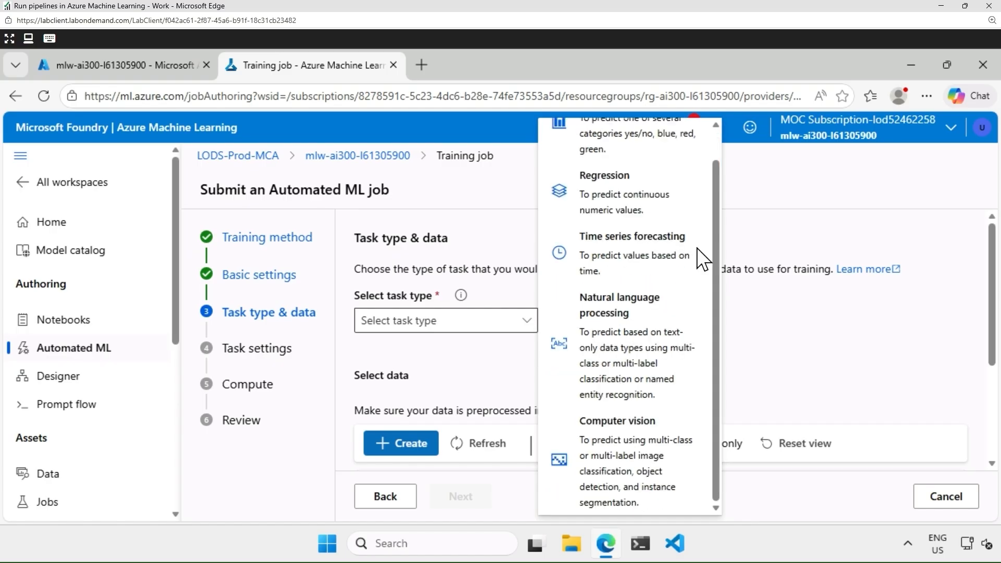
scroll(696, 256, up, 1)
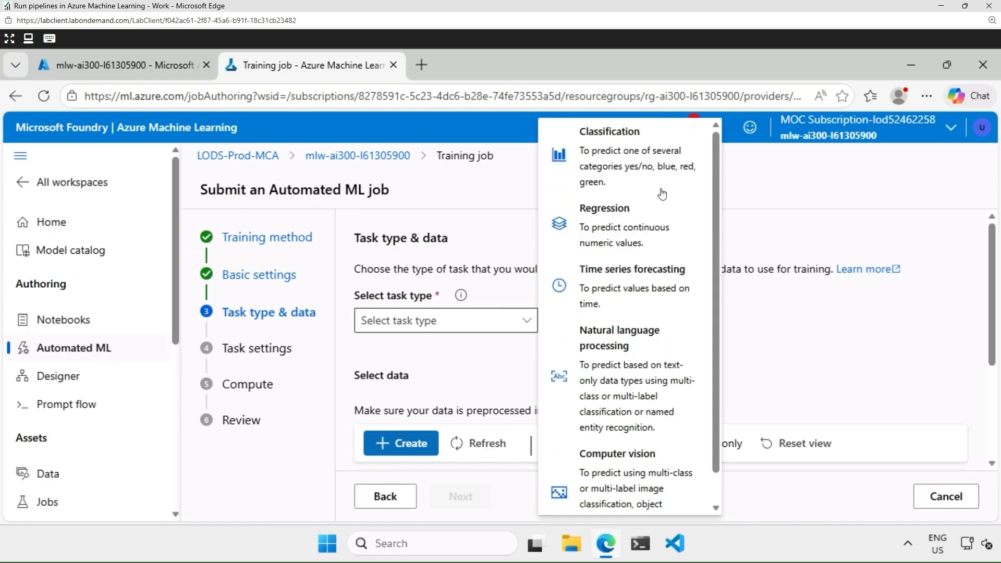
click(629, 159)
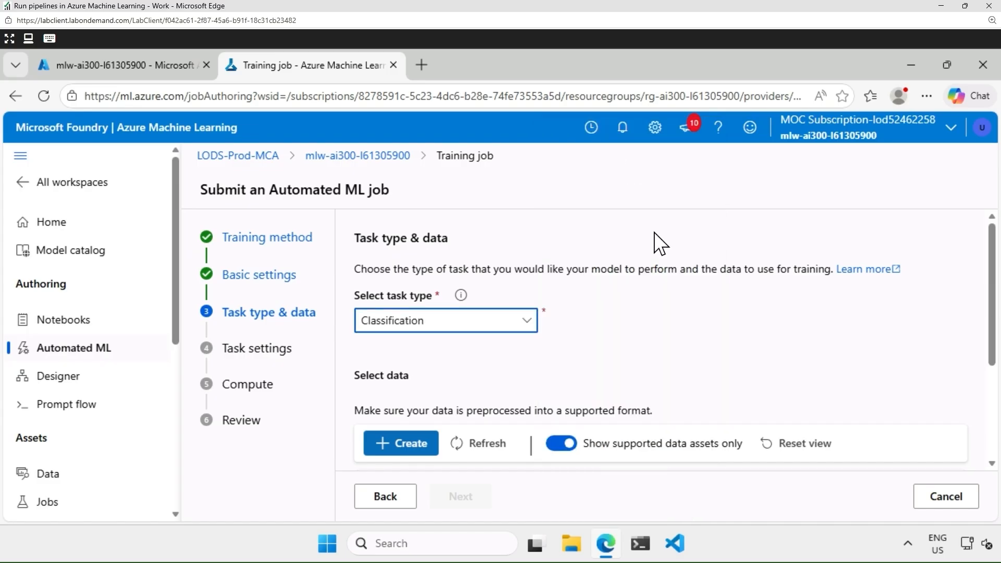
Step: Select the diabetes-training table as the training data and continue to the task settings
scroll(939, 348, down, 3)
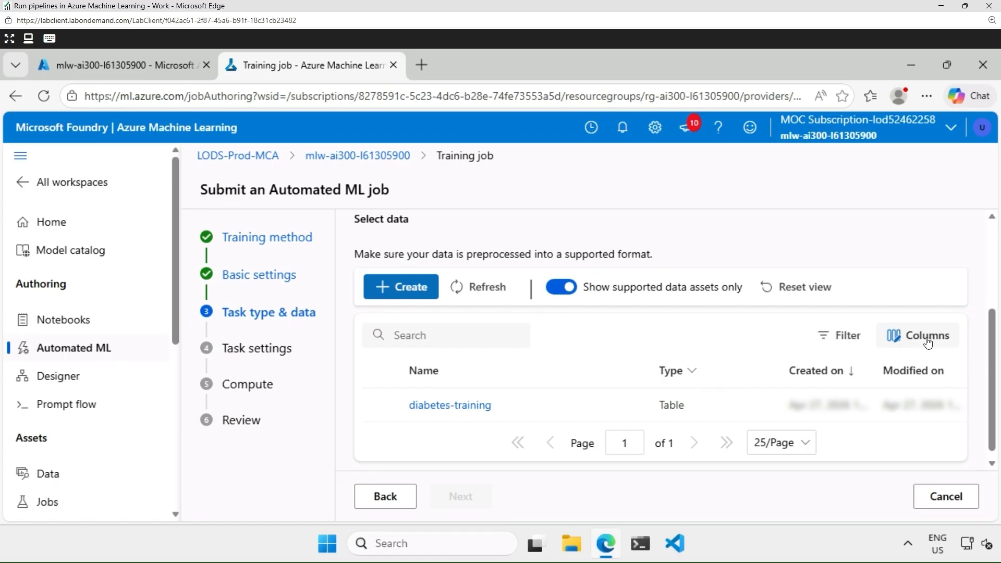
click(380, 405)
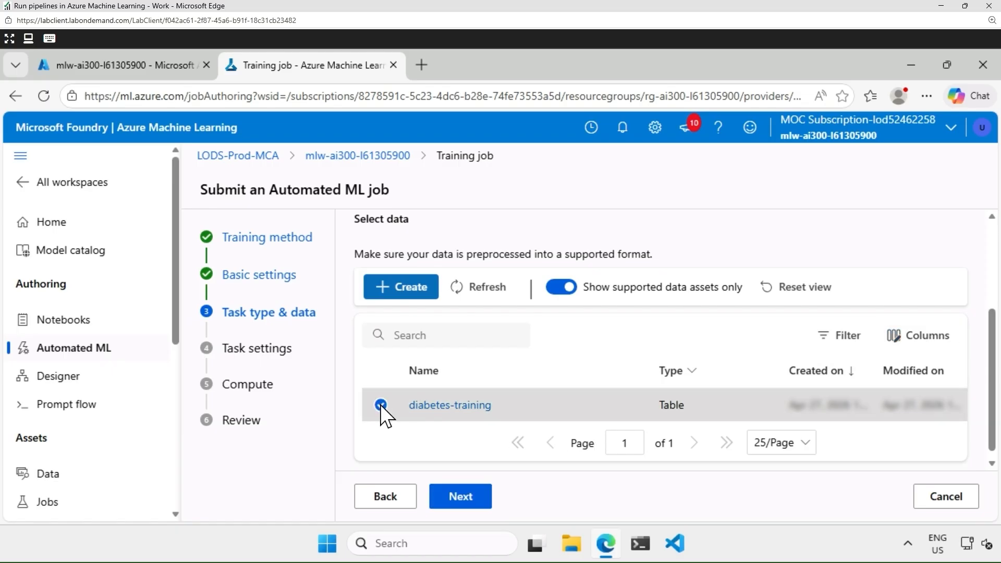
click(474, 501)
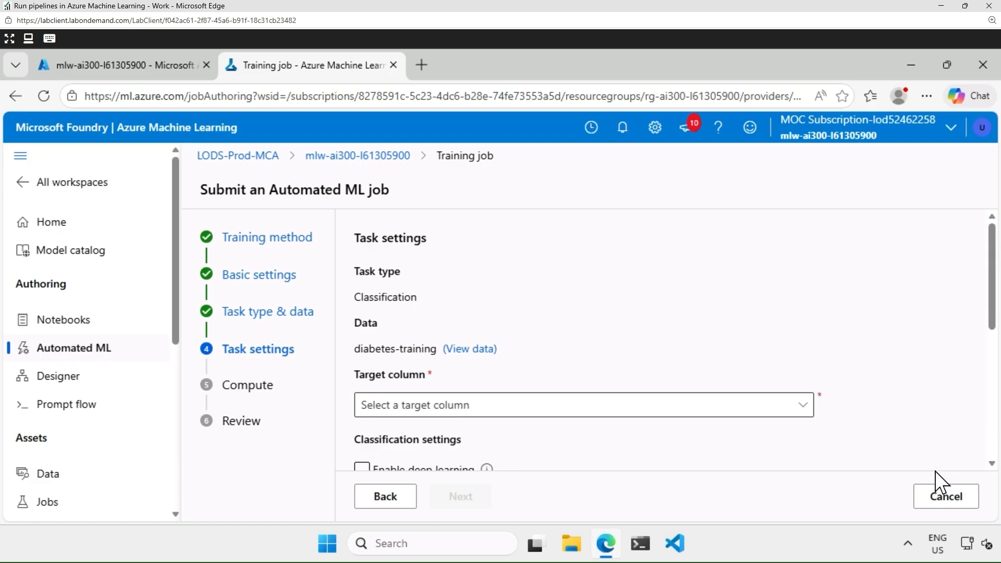
Step: Set the target column to Diabetic (Boolean) in the classification task settings
click(806, 408)
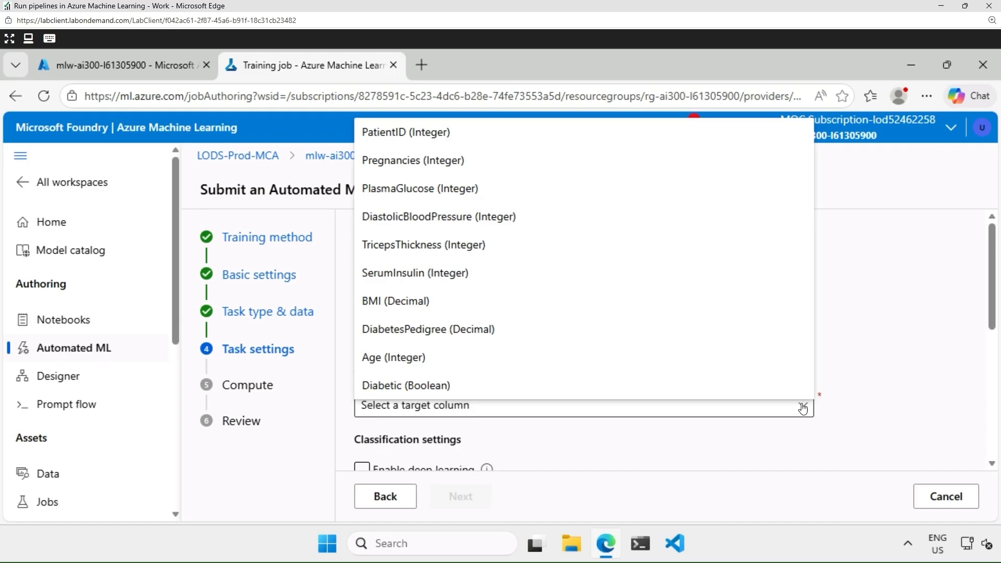
click(394, 386)
scroll(920, 324, down, 2)
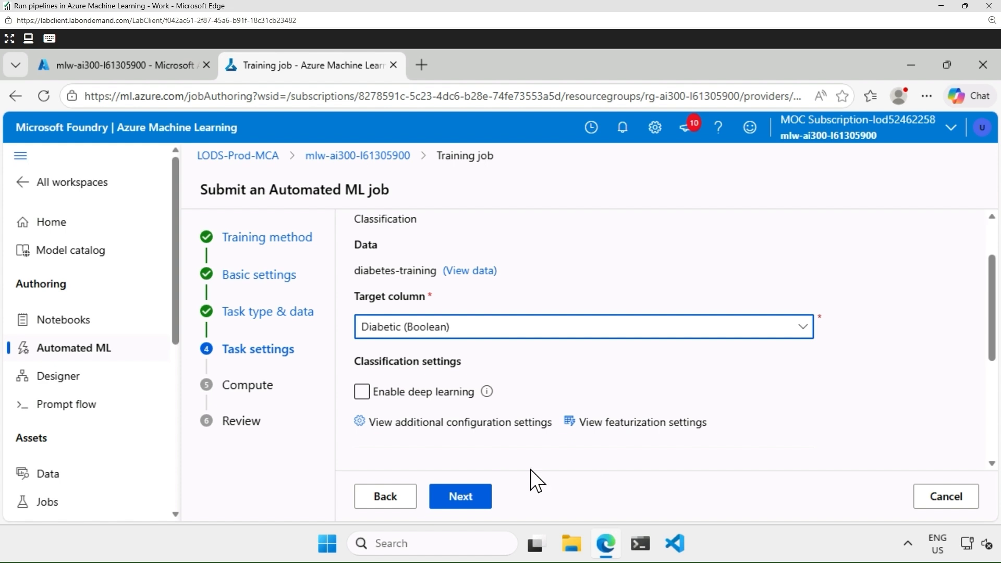
click(405, 394)
click(484, 395)
scroll(964, 334, down, 2)
scroll(965, 334, down, 2)
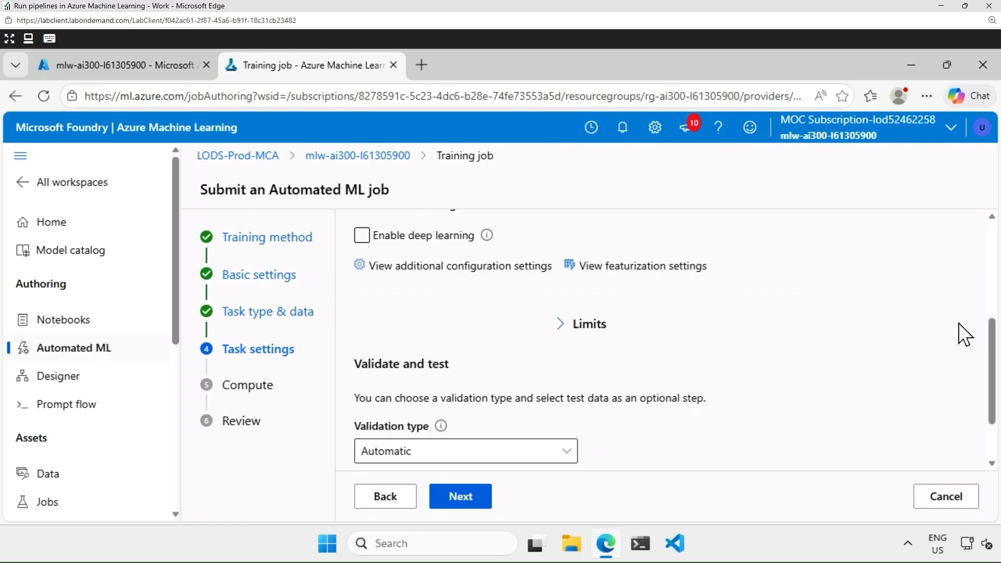
Step: Review the primary metric and blocked model options in the additional configuration, and save it with AUCWeighted as the primary metric
click(432, 267)
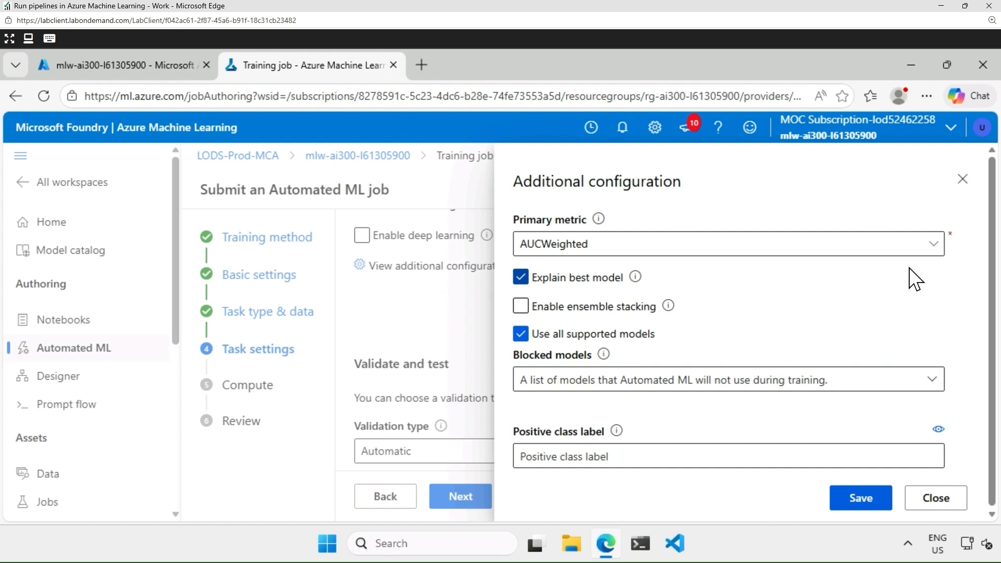
click(935, 250)
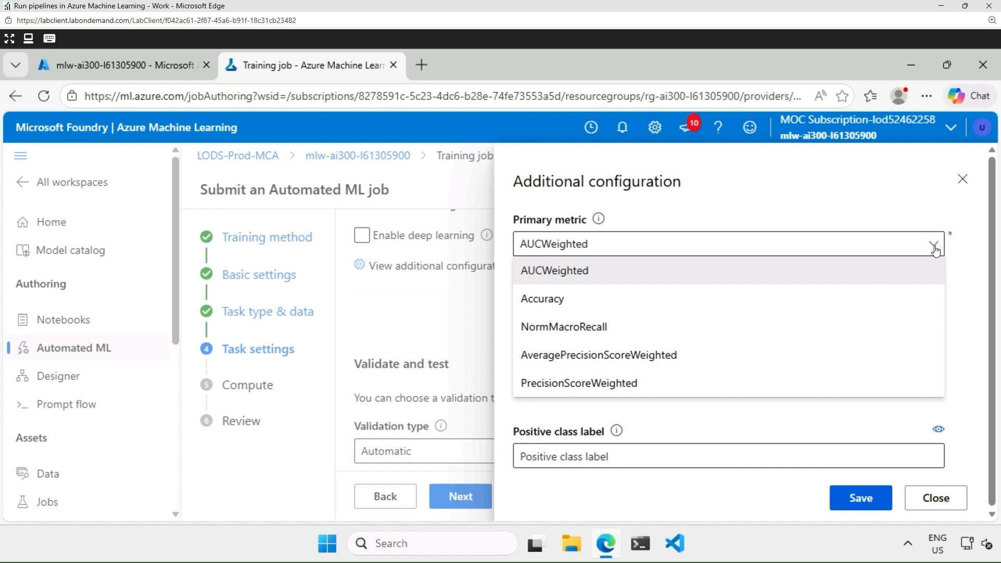
click(975, 290)
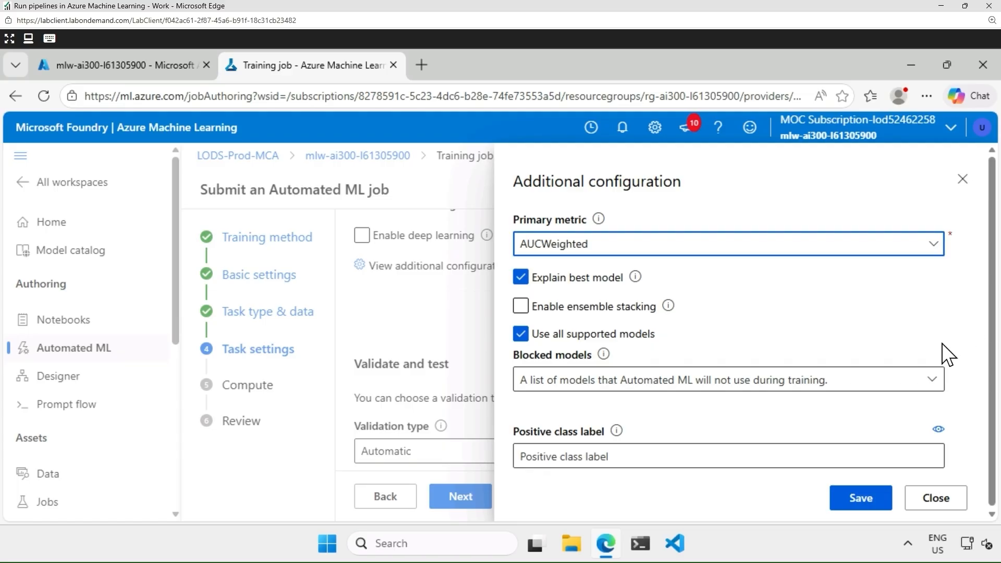
click(933, 380)
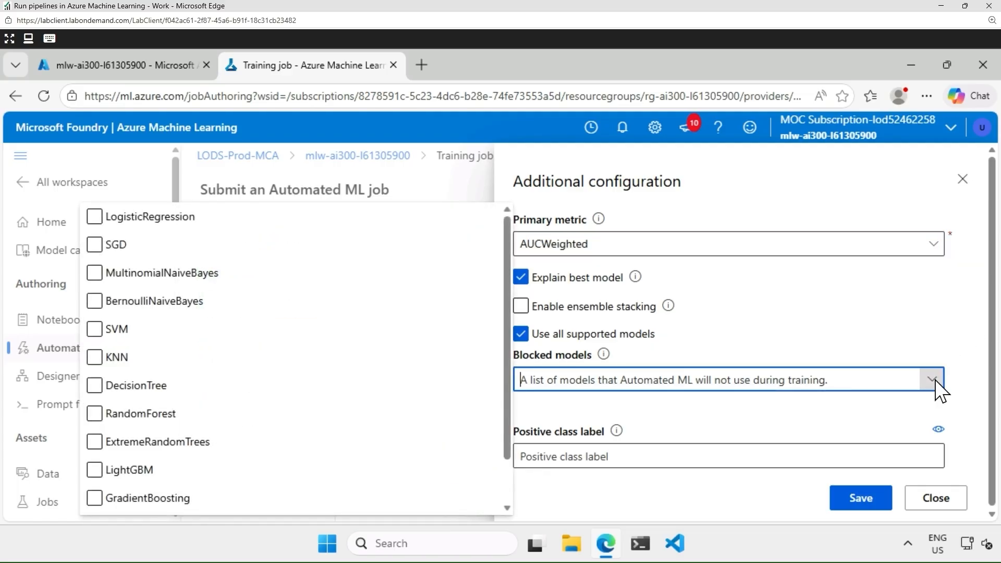
click(913, 324)
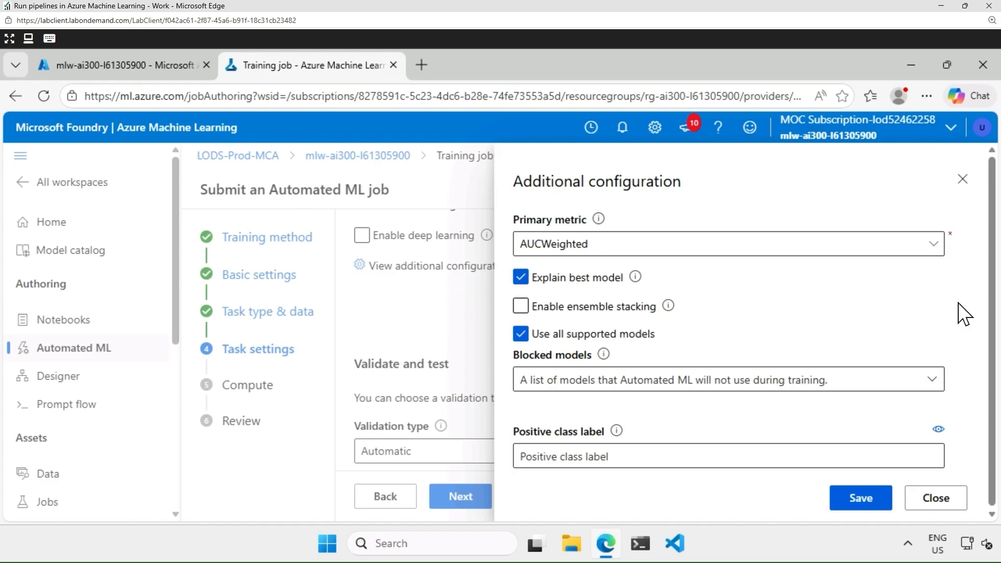
scroll(965, 314, down, 1)
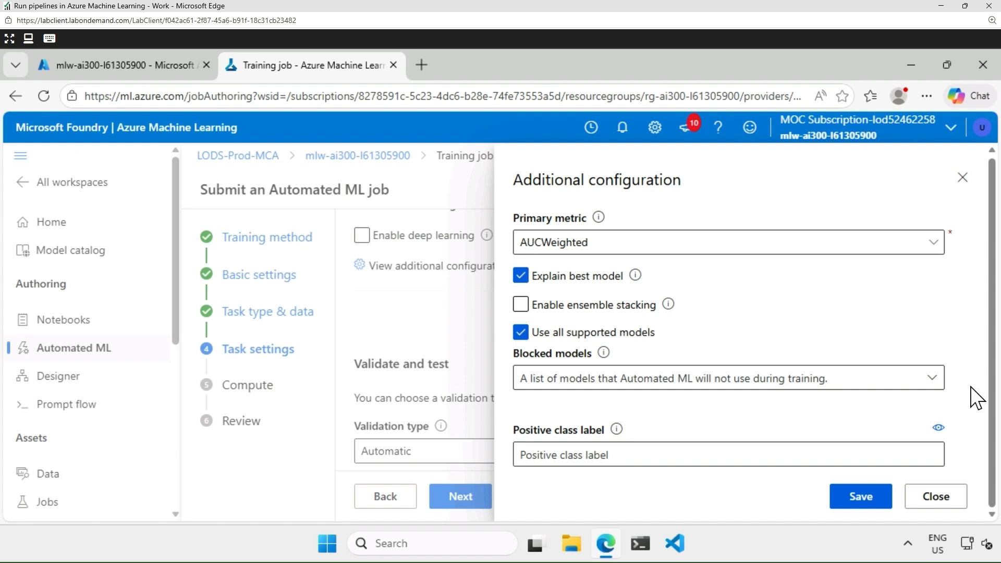
click(855, 502)
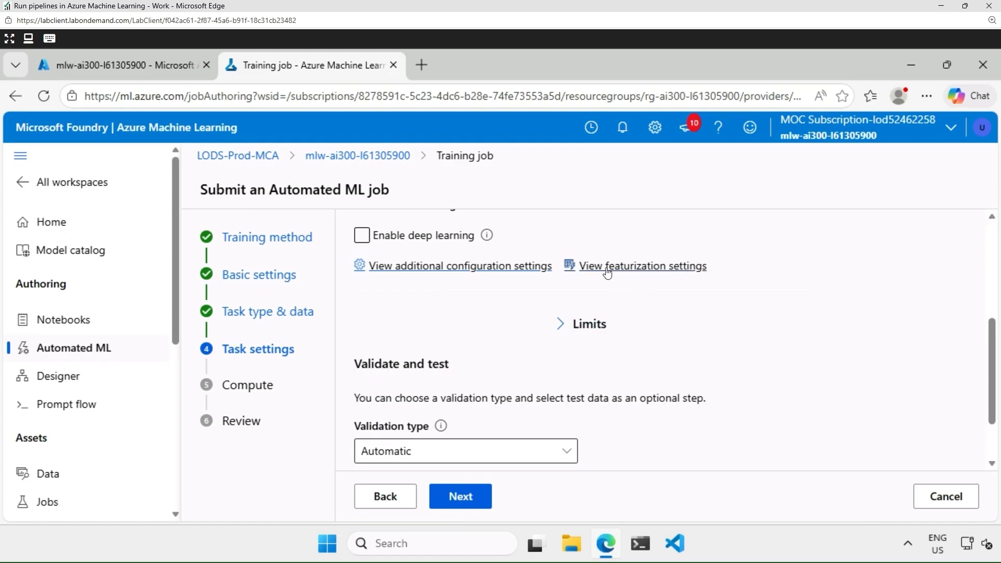
Step: Review the featurization settings of the data columns and save them with Auto feature type and imputation
click(637, 269)
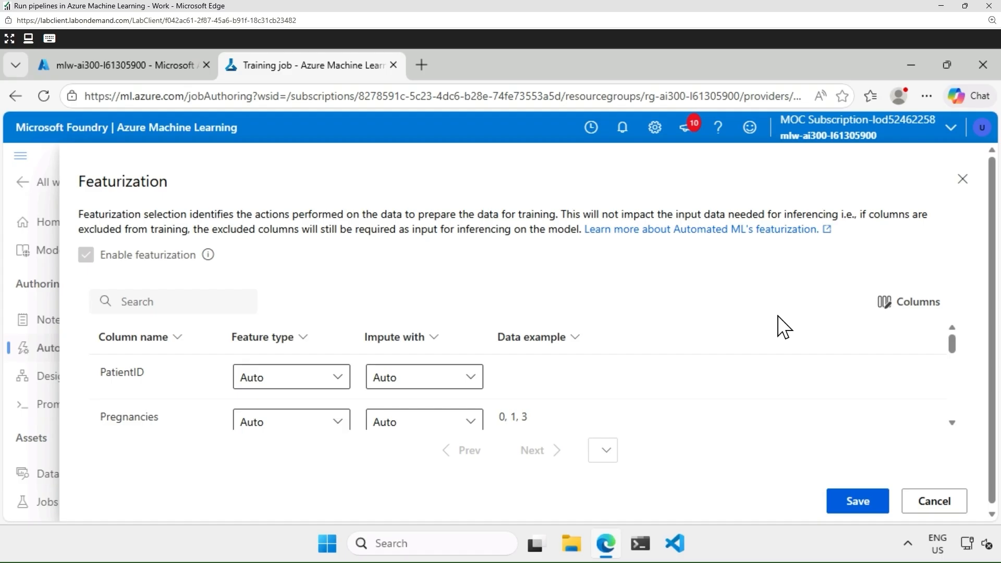
scroll(778, 326, down, 1)
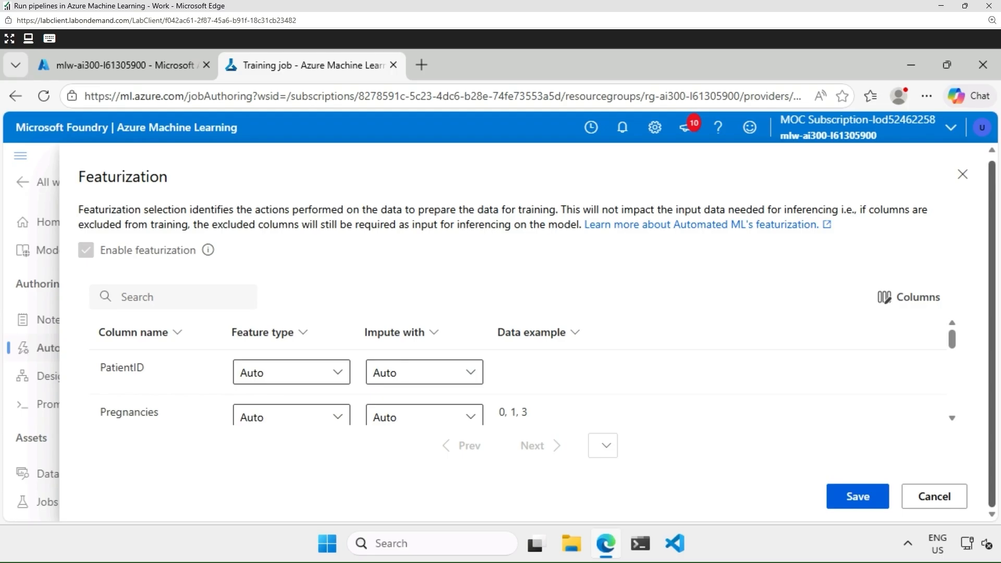
click(857, 499)
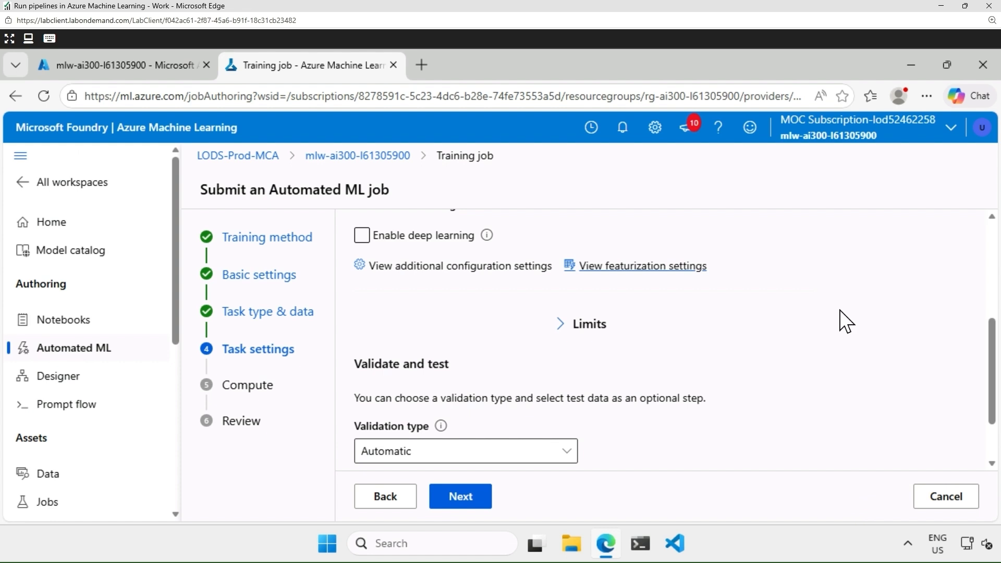
Step: Expand the job limits and examine the trial, node, score threshold and timeout fields down to the validation type
click(586, 328)
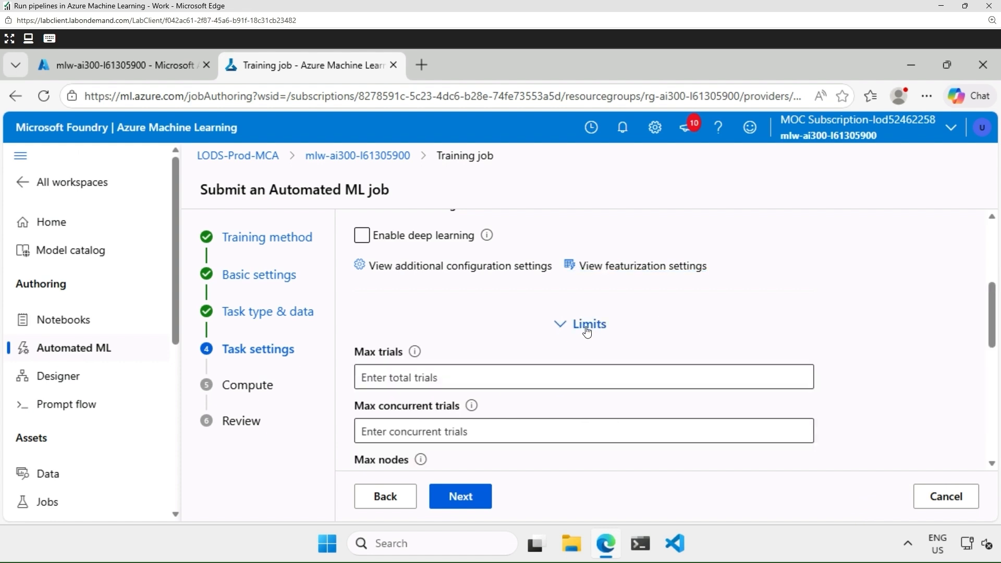
scroll(906, 350, down, 2)
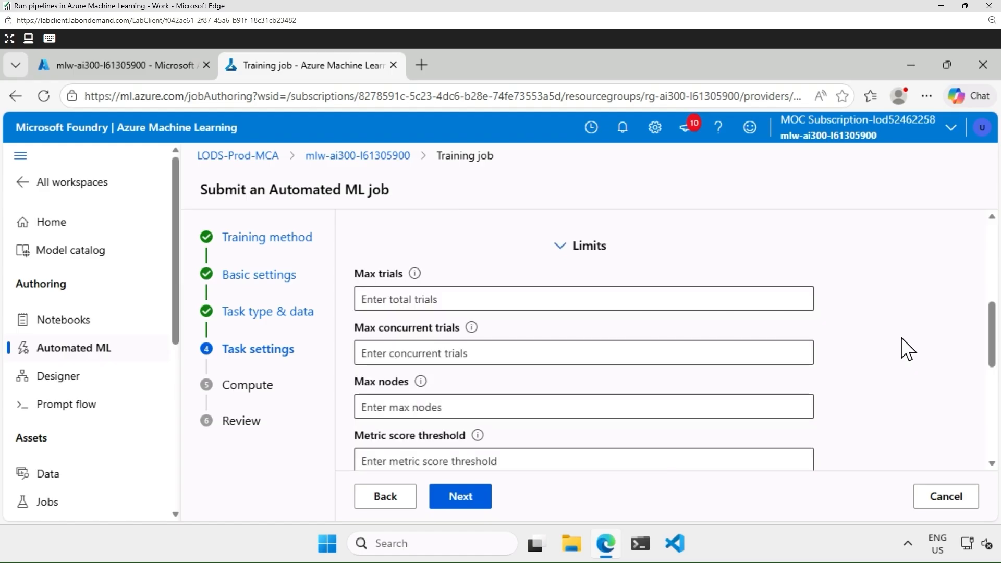
scroll(908, 350, down, 2)
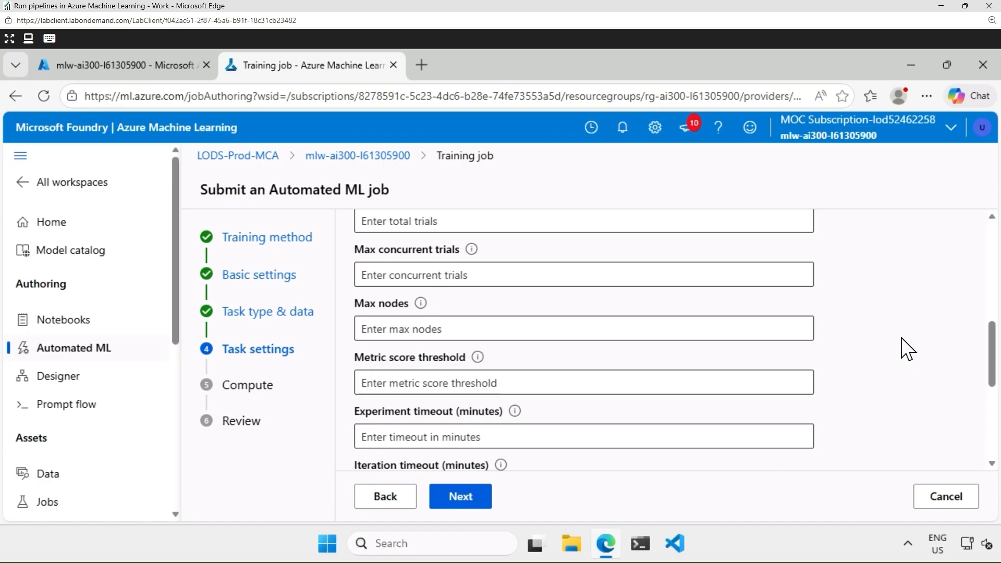
scroll(907, 350, down, 2)
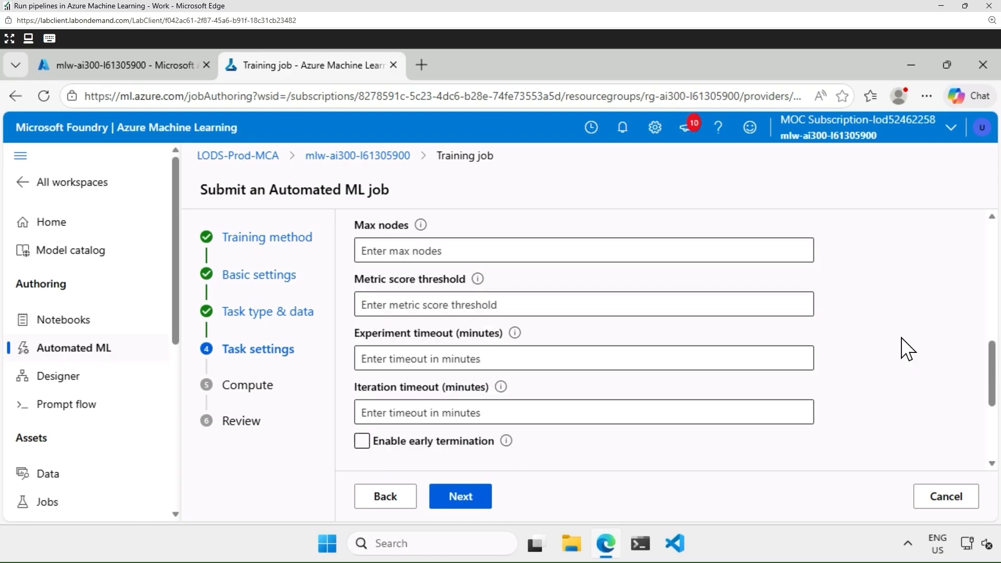
scroll(908, 350, down, 2)
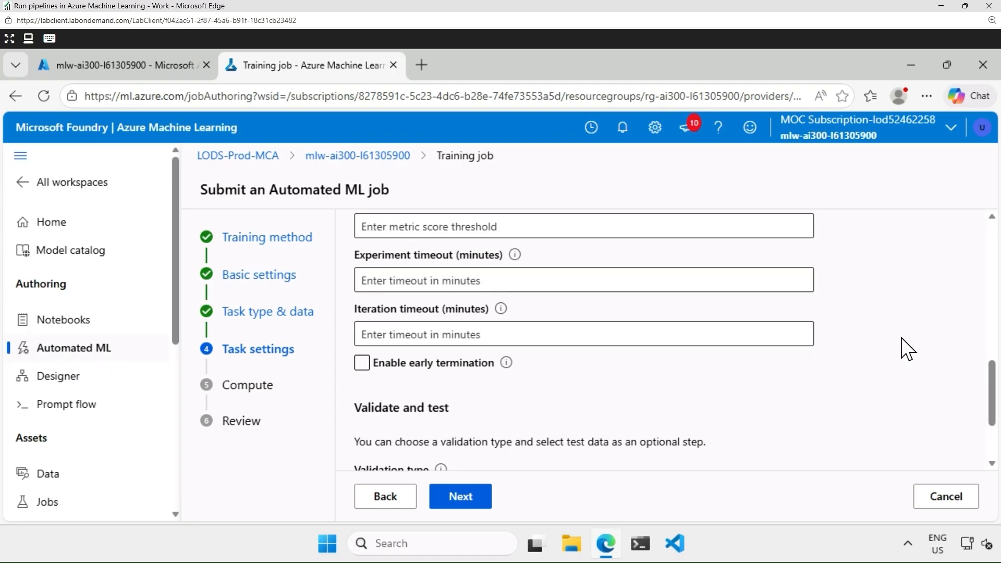
scroll(907, 350, down, 1)
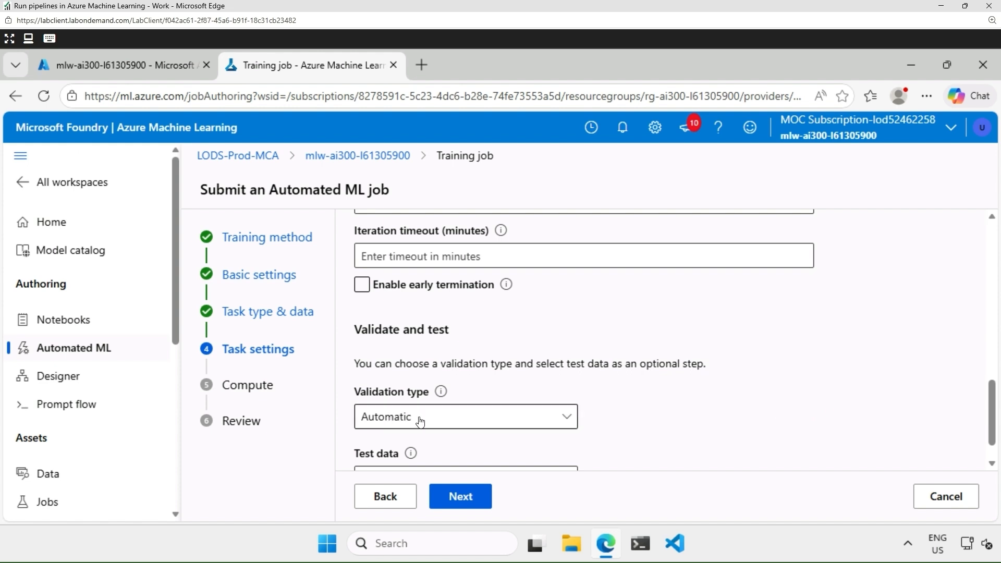
Step: Keep the validation type on Automatic and set the test data to a train-test split with 10 percent in the task settings
click(570, 420)
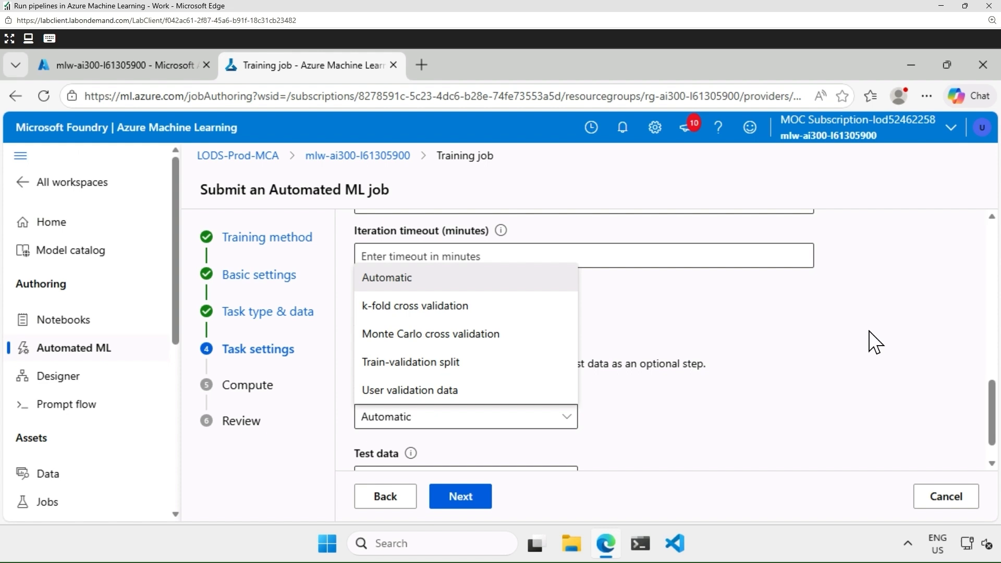
click(876, 342)
scroll(876, 342, down, 1)
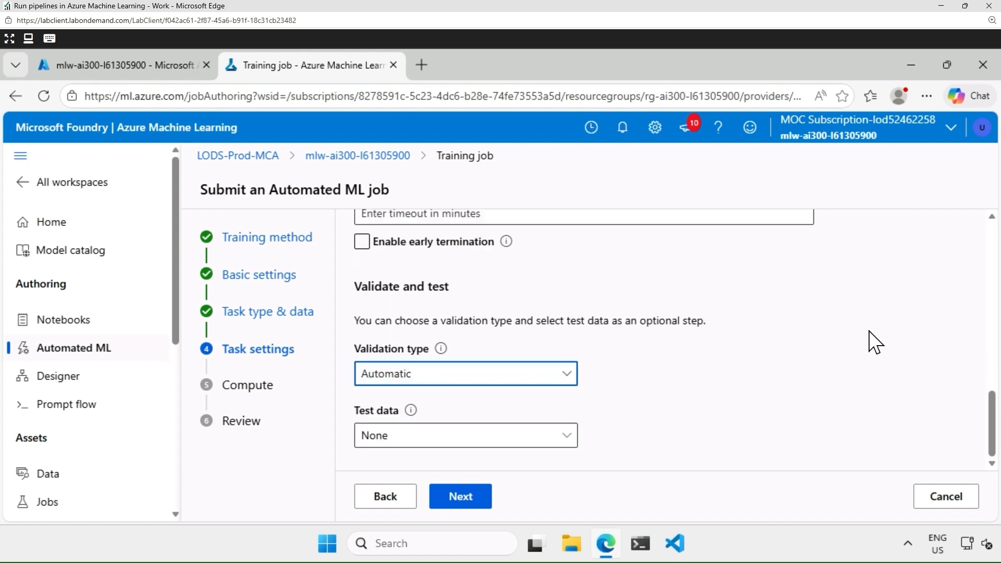
click(562, 438)
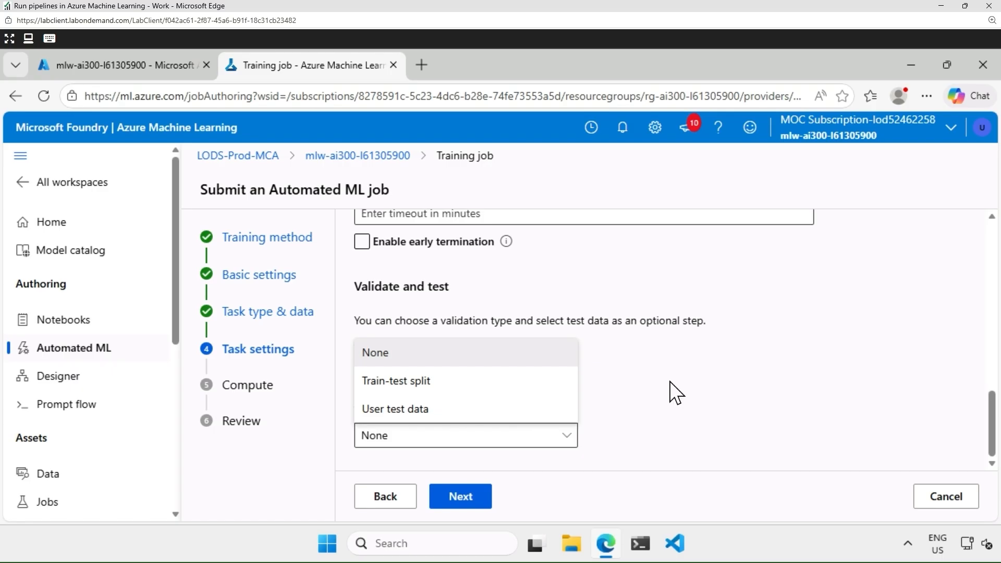
click(480, 392)
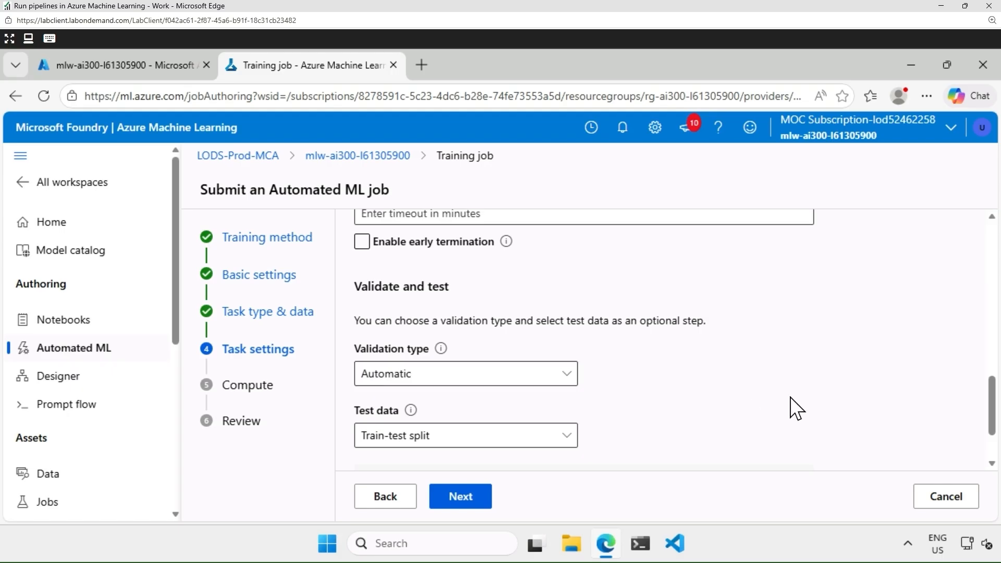
scroll(794, 407, down, 2)
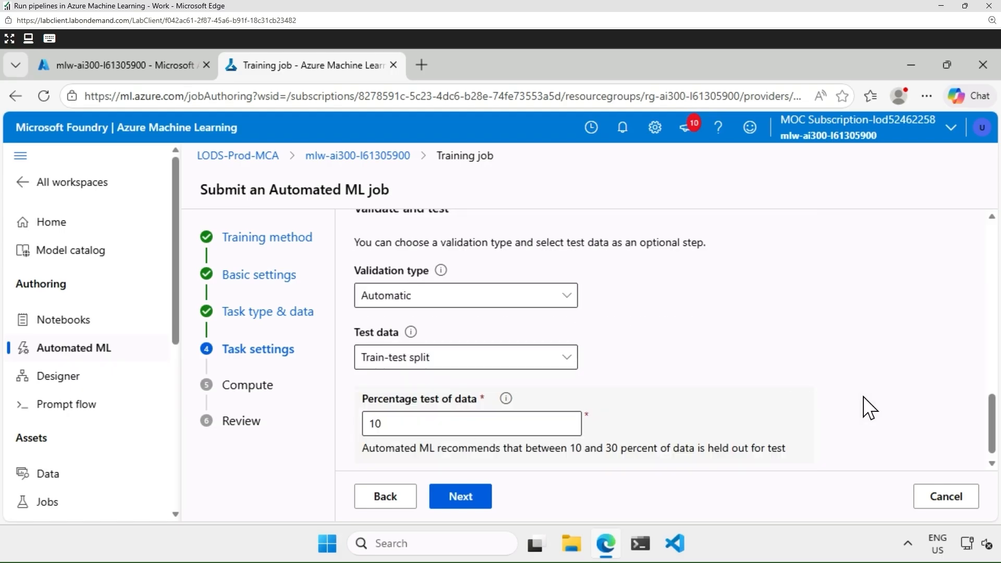
scroll(883, 401, down, 1)
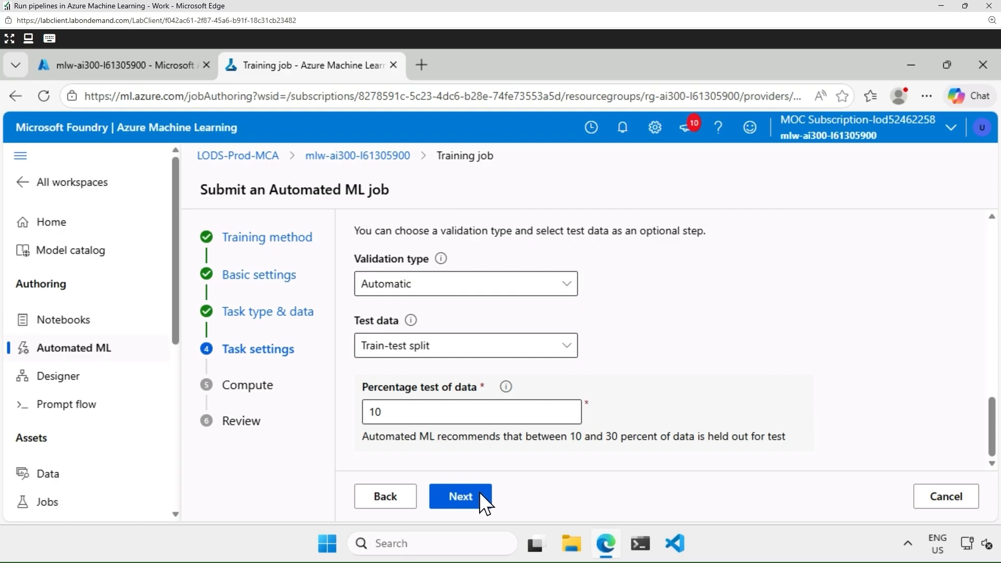
click(461, 499)
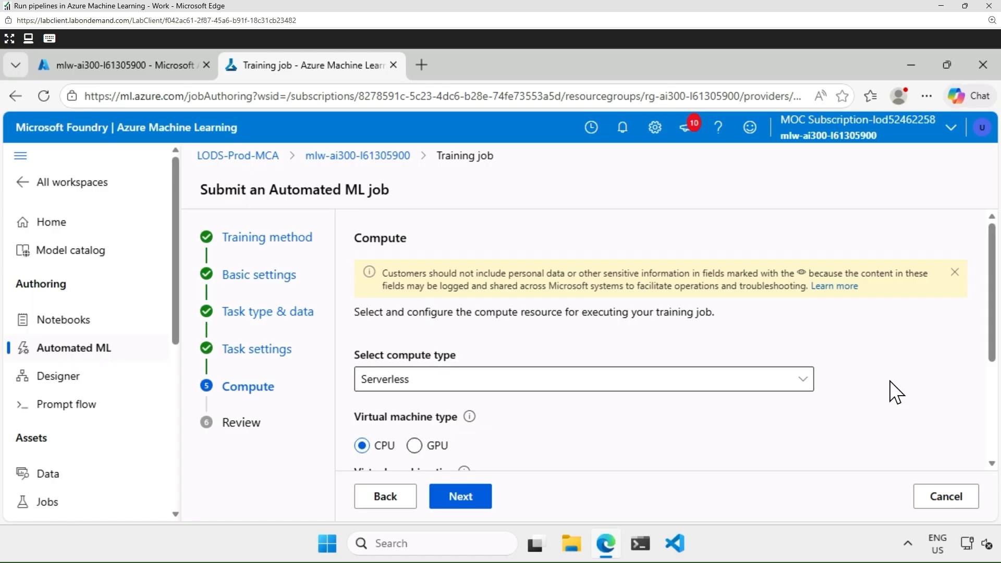
Step: Review the available compute types, virtual machine type, tier and size options for the training job, without changing the selections
scroll(895, 392, down, 2)
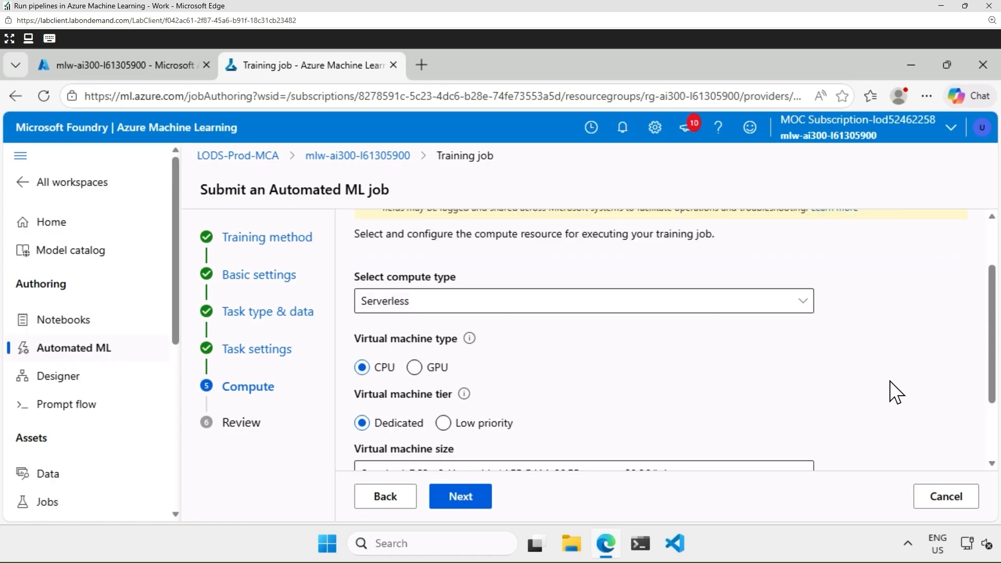
click(802, 300)
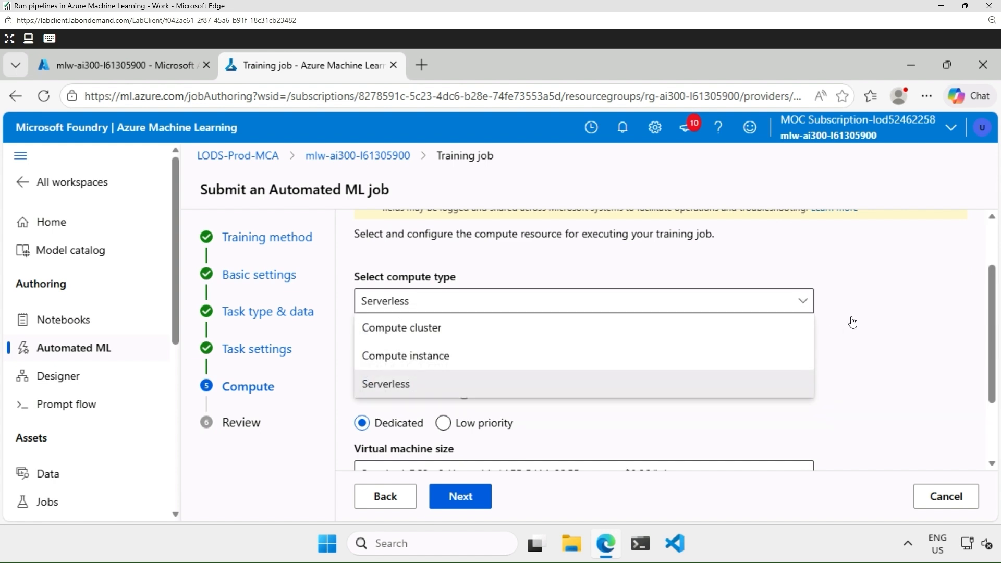
click(915, 371)
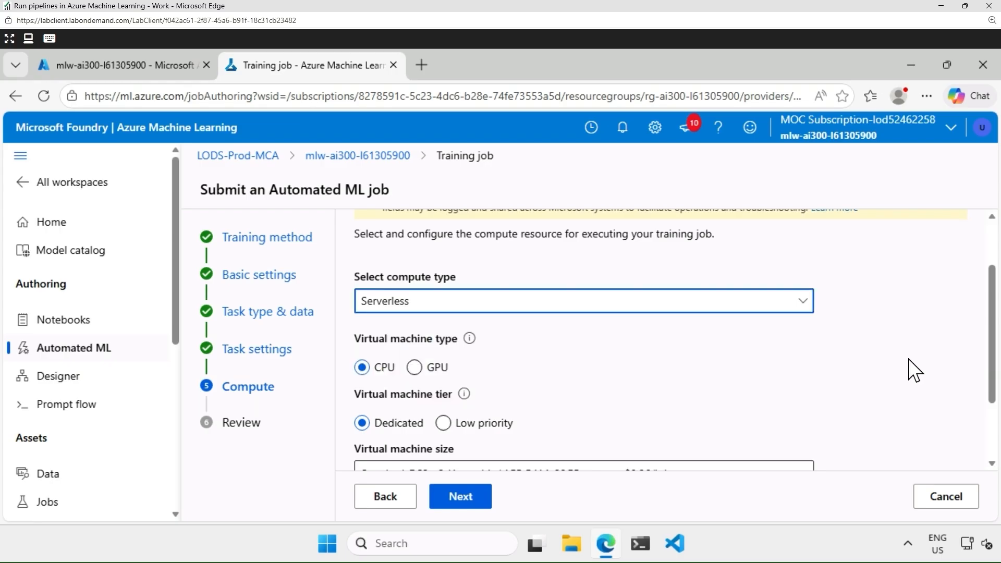
scroll(915, 370, down, 2)
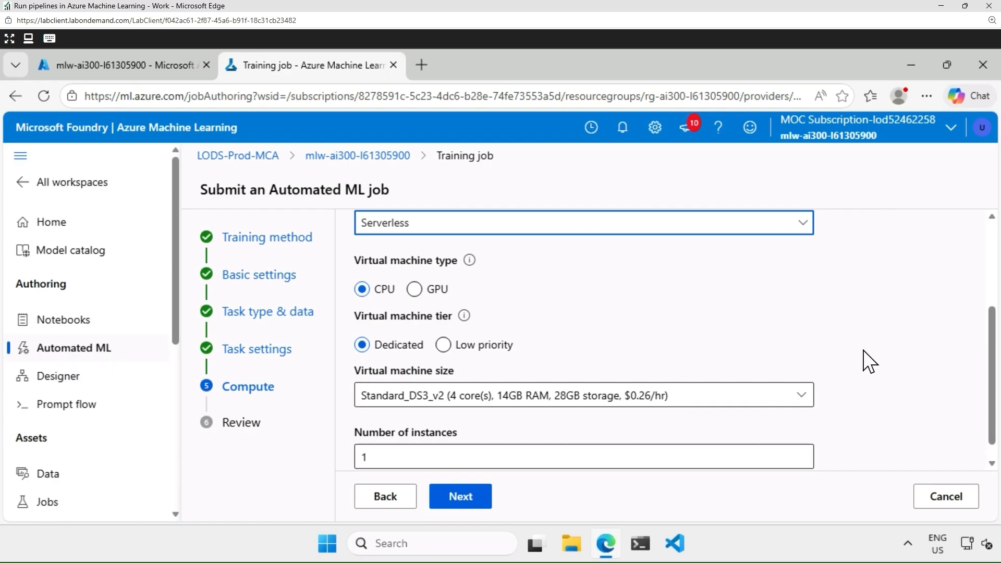
scroll(868, 361, down, 1)
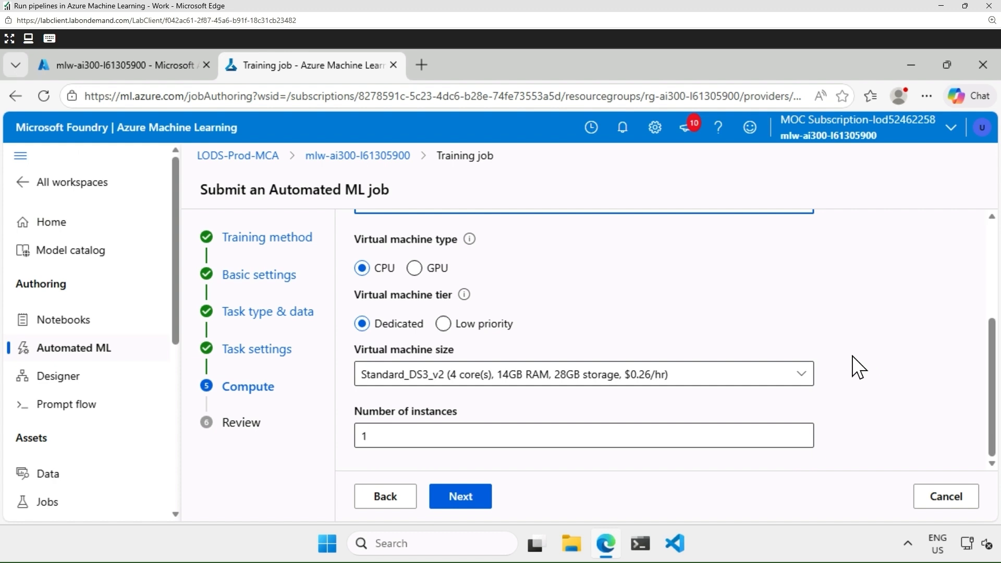
click(801, 372)
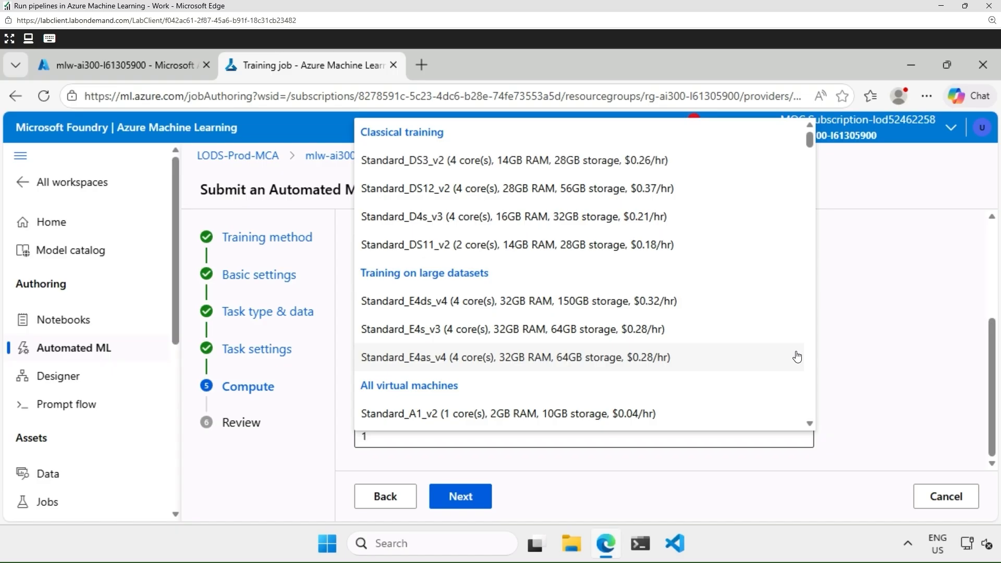
scroll(796, 356, down, 3)
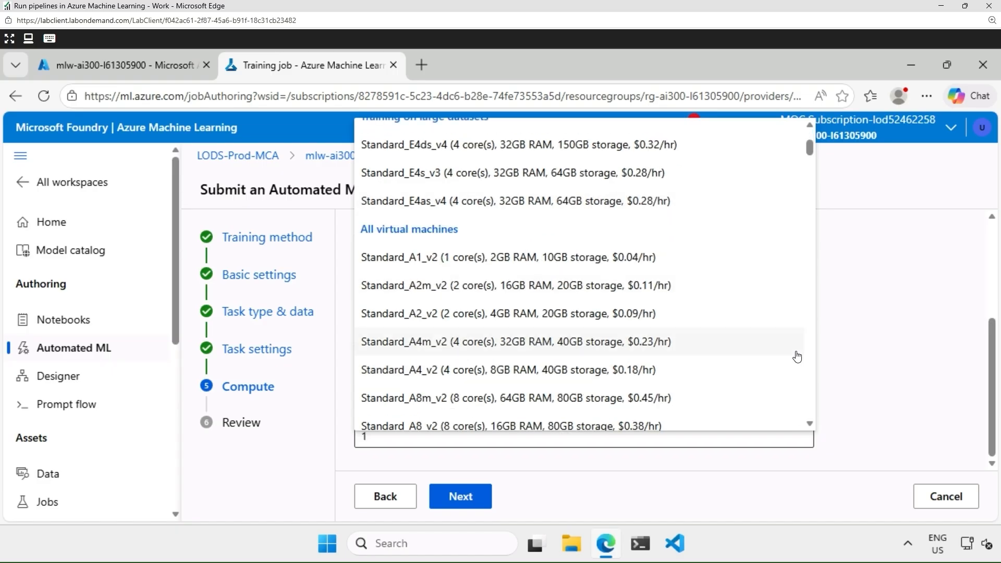
scroll(797, 354, down, 5)
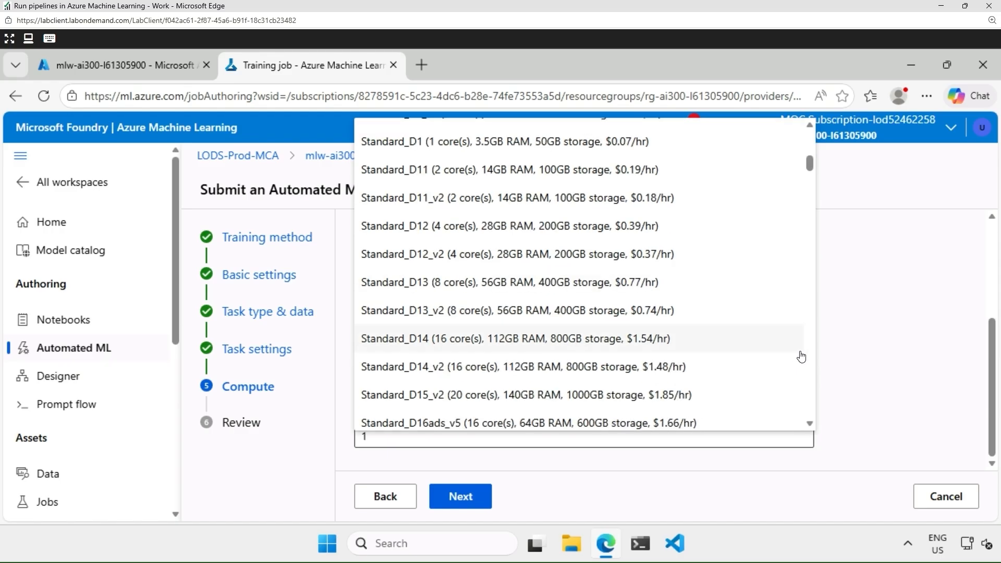
click(893, 385)
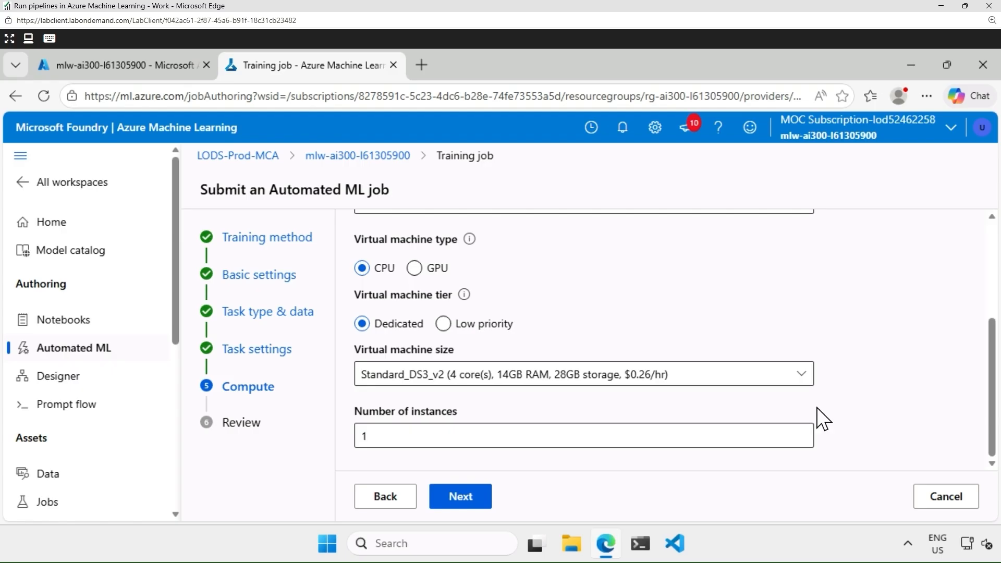
Step: Accept the serverless CPU compute with one Standard_DS3_v2 instance and submit the training job
click(458, 502)
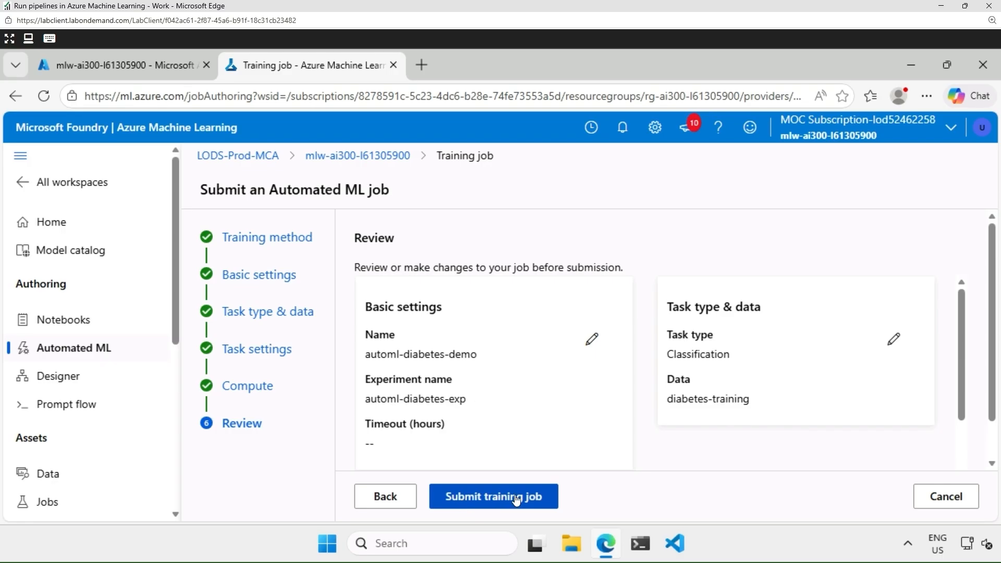
click(516, 497)
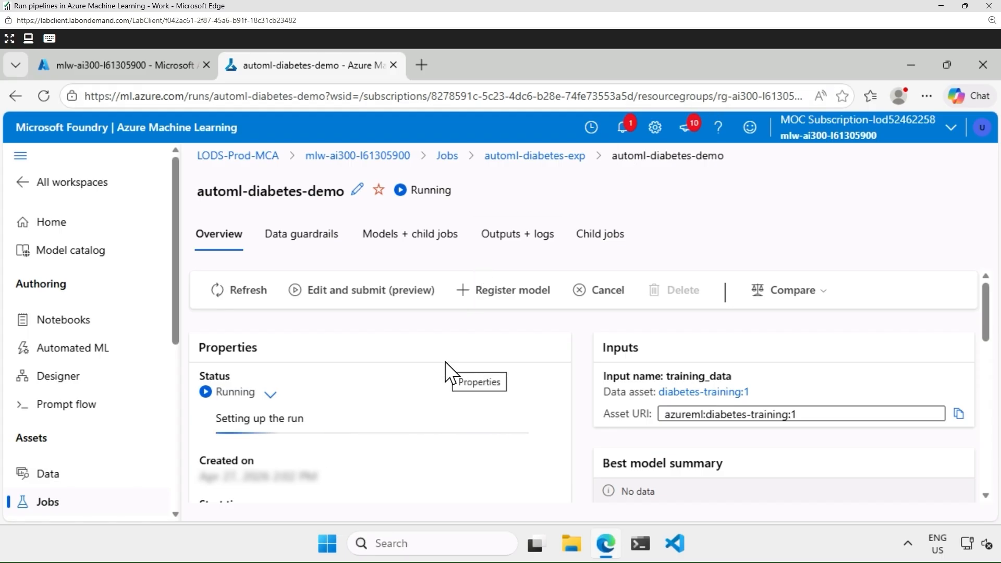
Step: Check the data guardrails and the models and child jobs of the automl-diabetes-demo job, and return to its overview
click(299, 237)
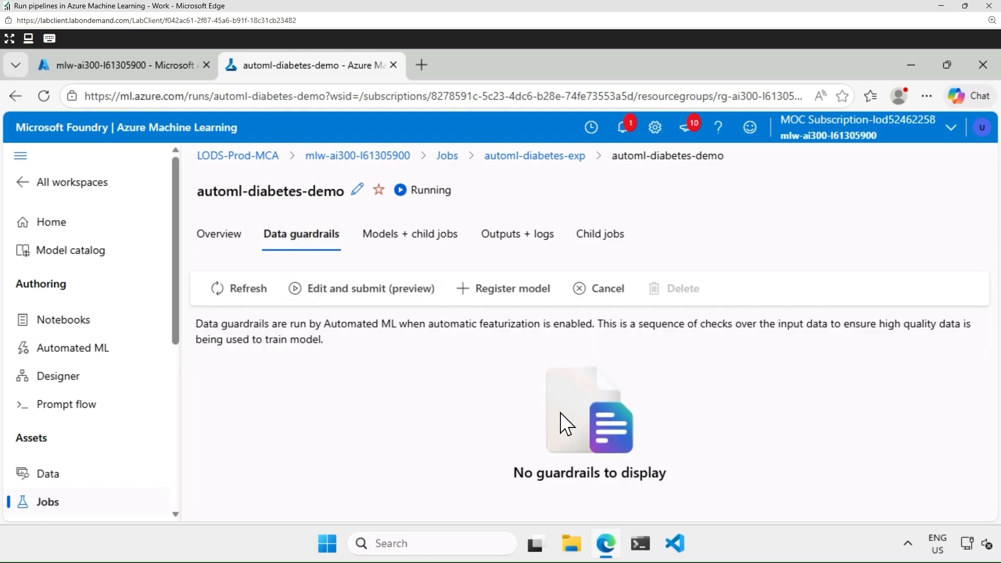
click(408, 234)
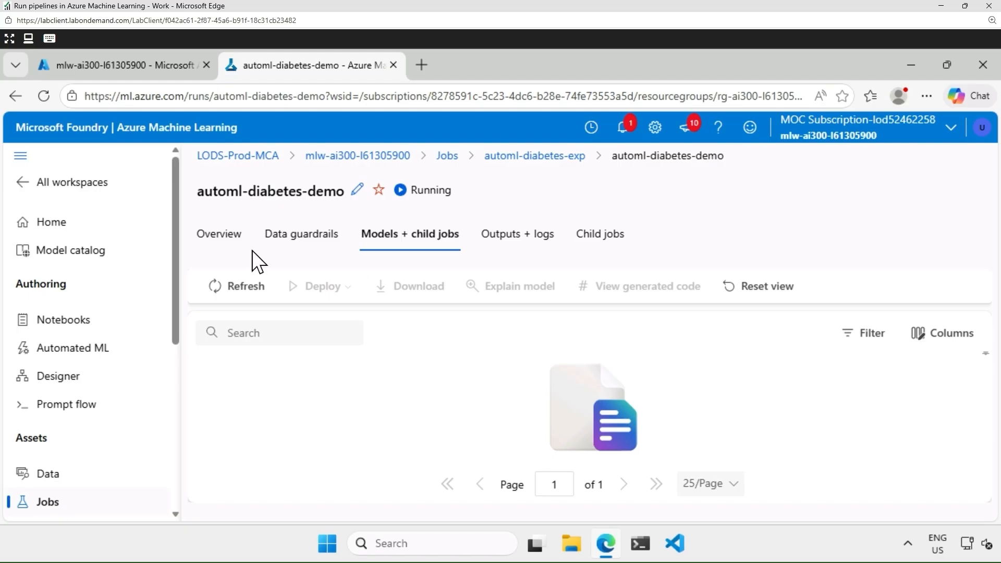
click(223, 237)
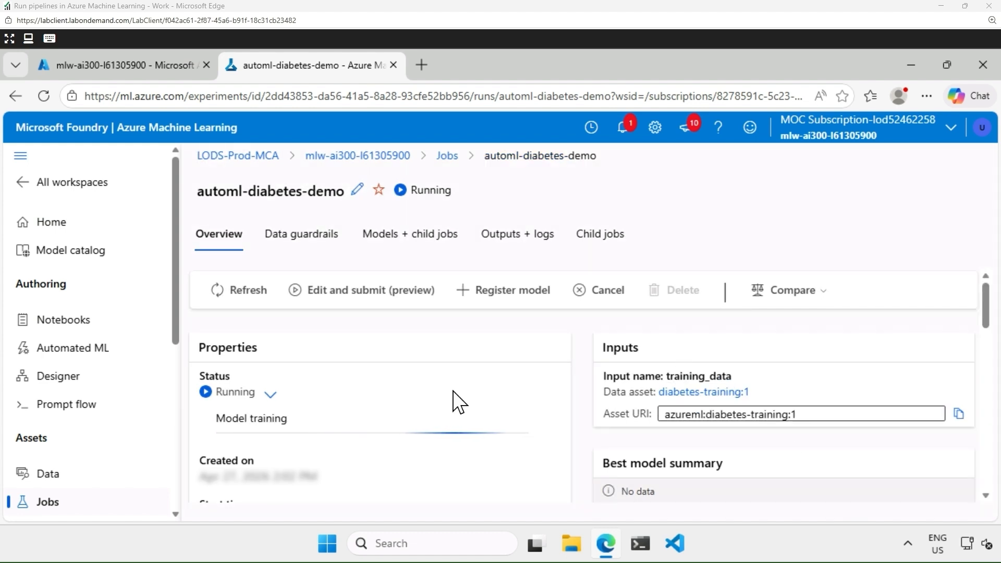
Step: Examine the job overview from the run summary and properties down to the YAML job definition
scroll(574, 399, down, 2)
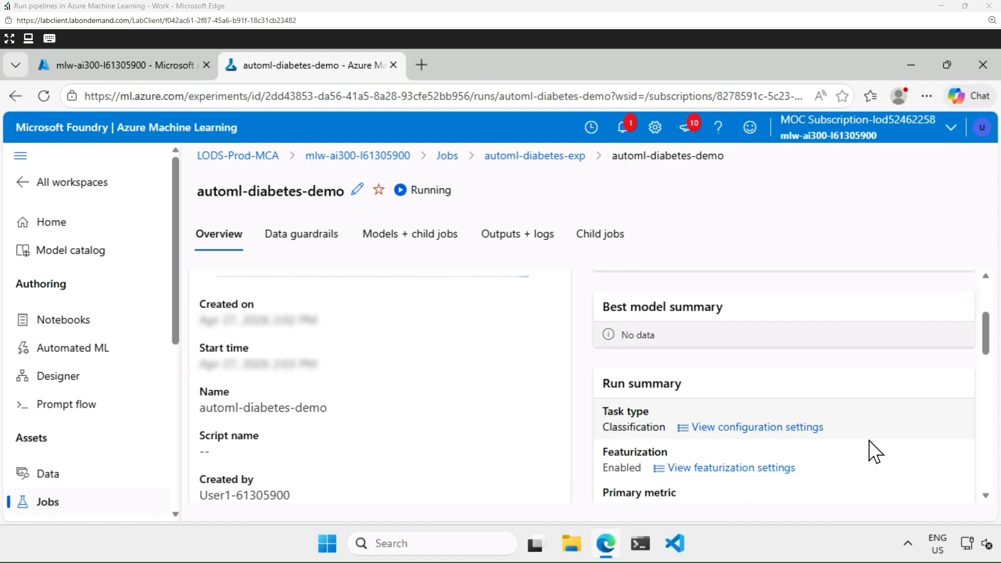
scroll(875, 451, down, 2)
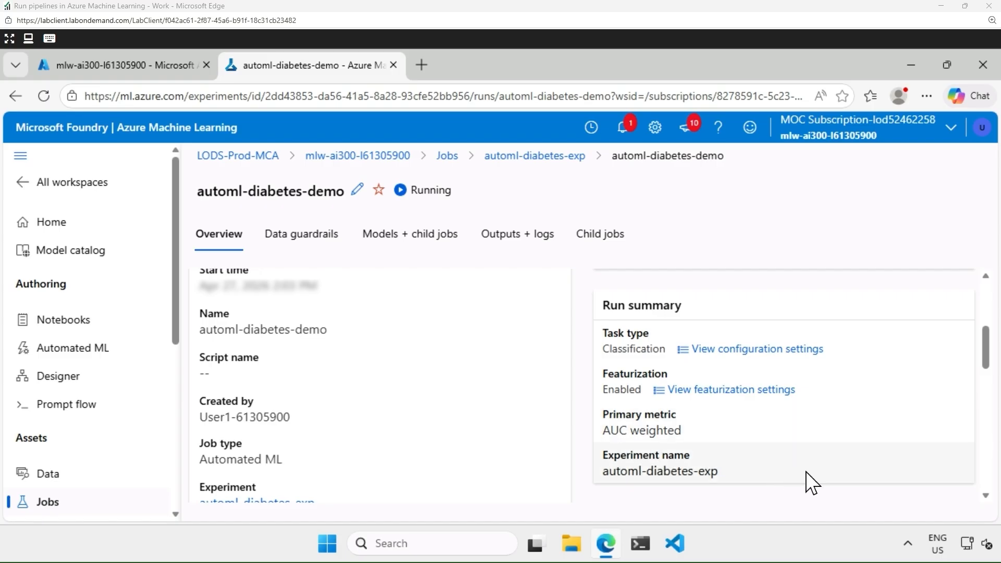
scroll(807, 472, down, 3)
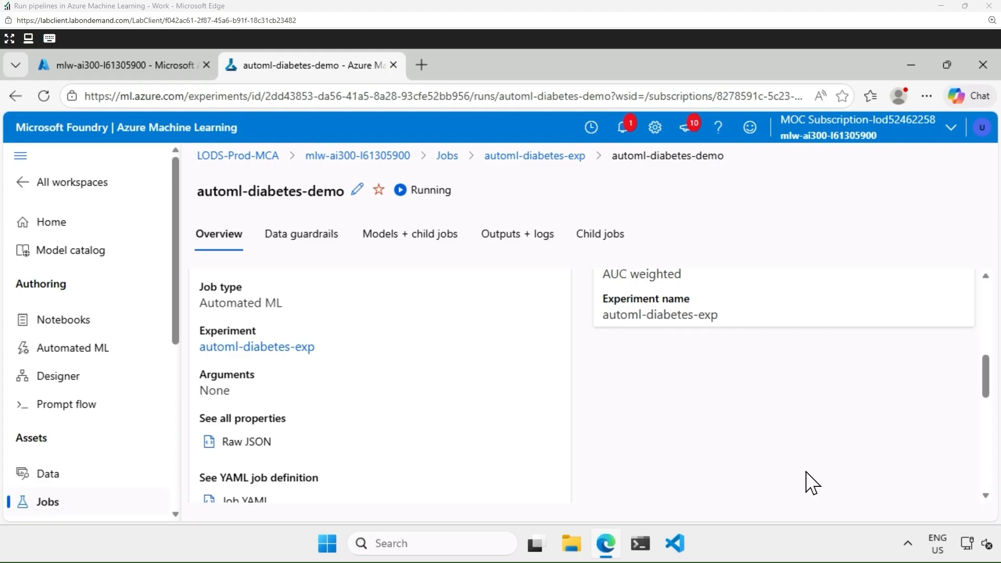
scroll(806, 483, down, 2)
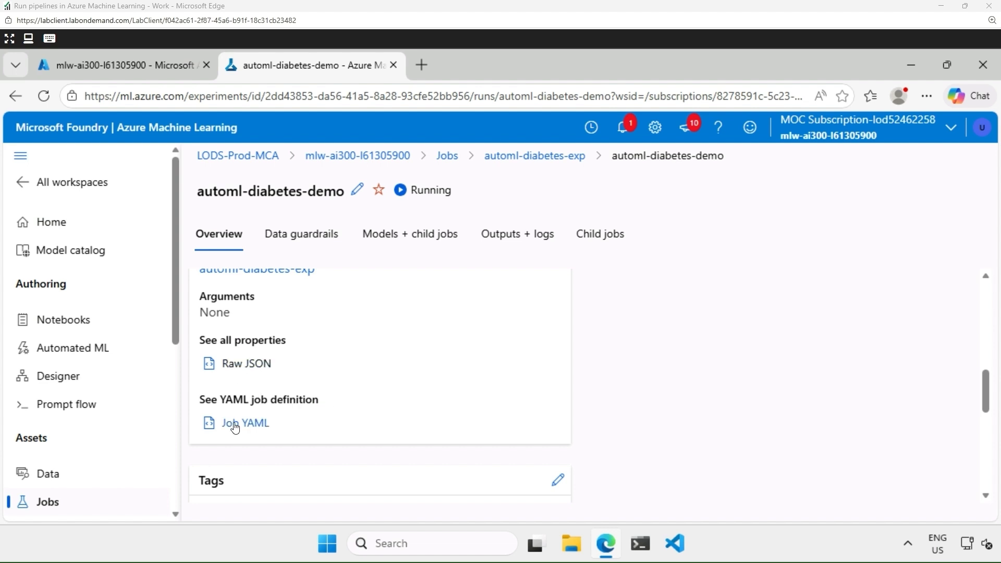
scroll(622, 385, up, 8)
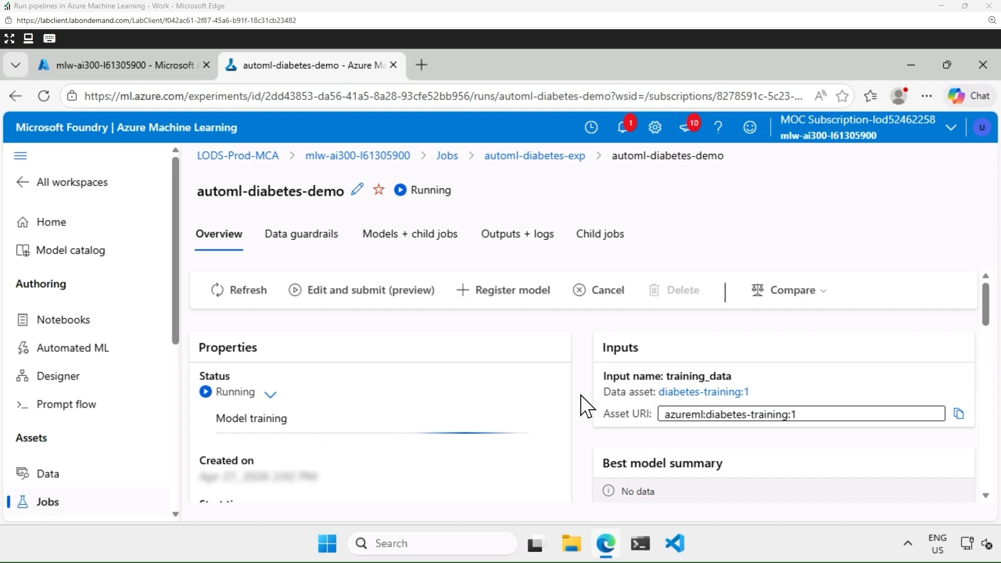
Step: Review the job's data guardrails, including the additional details of the validation split handling and the class balancing and missing value checks
click(295, 236)
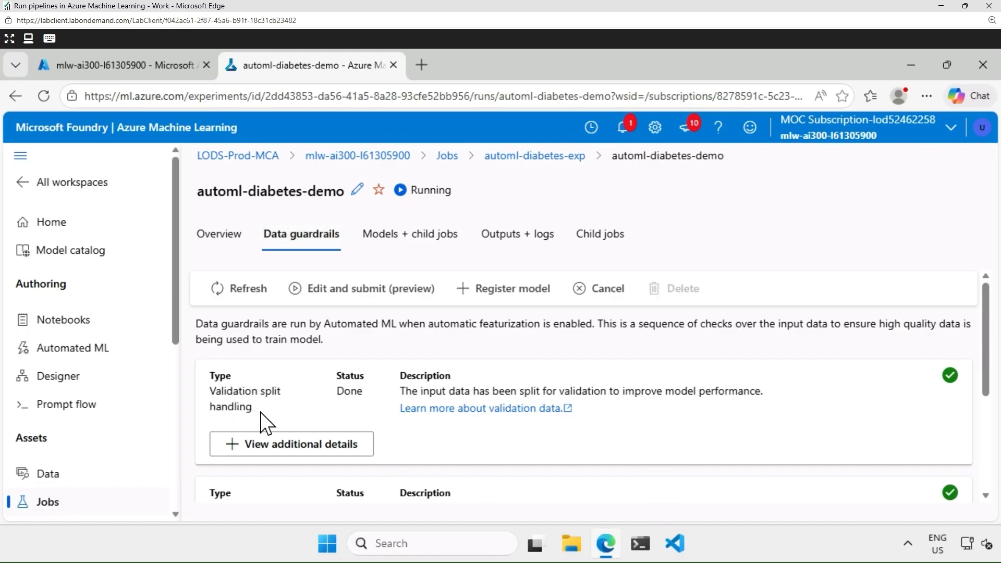
click(322, 451)
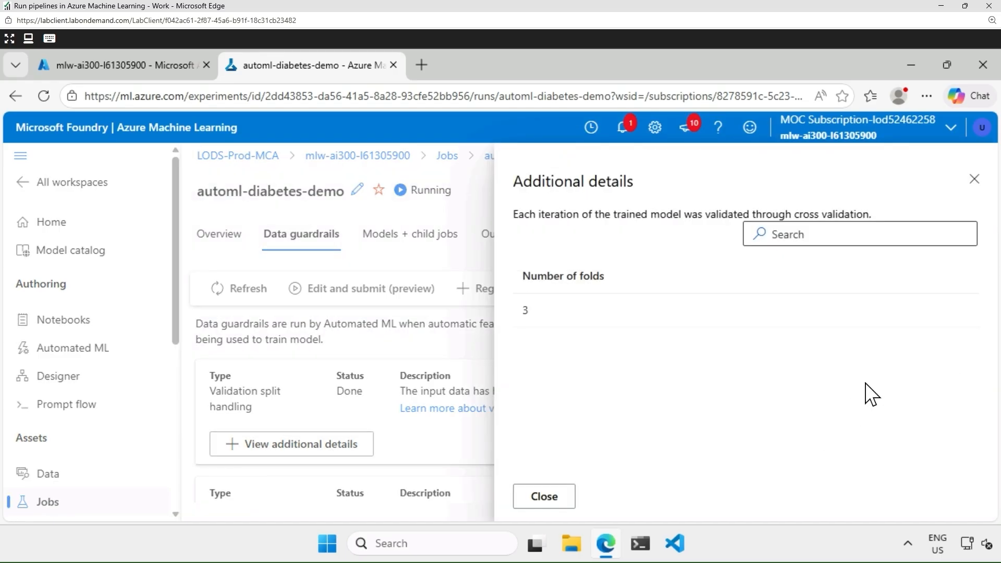
click(972, 181)
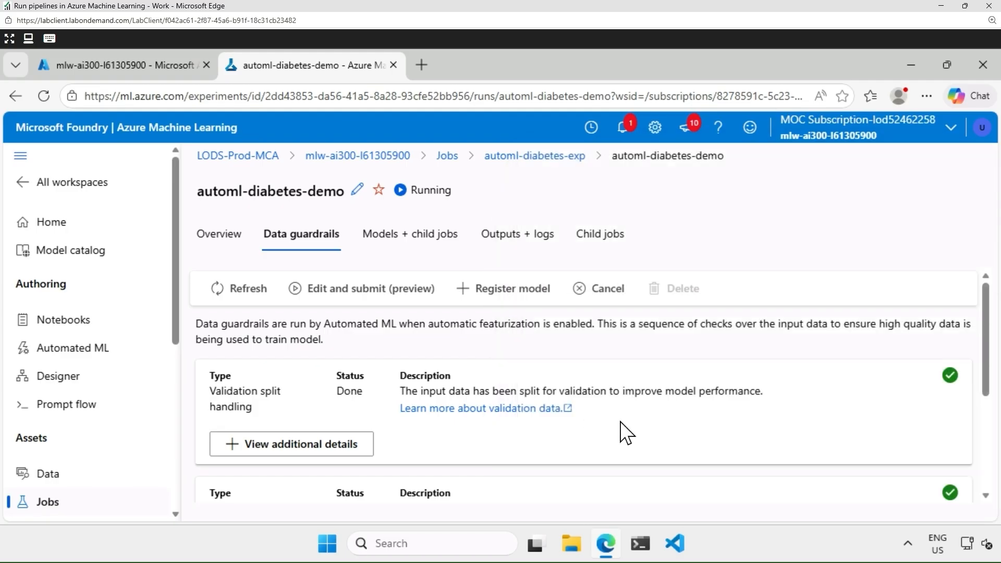
scroll(626, 432, down, 1)
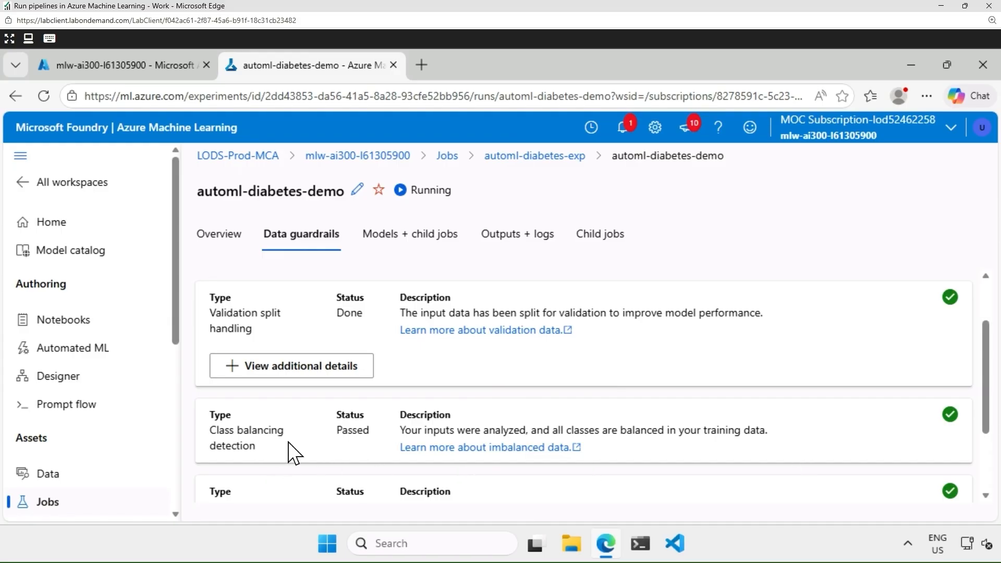
scroll(302, 451, down, 1)
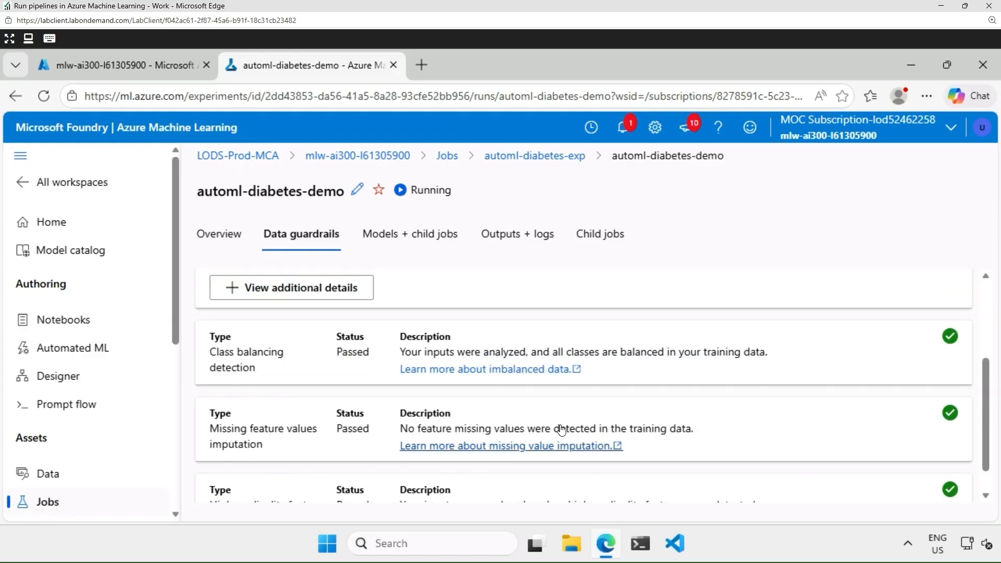
scroll(808, 441, down, 1)
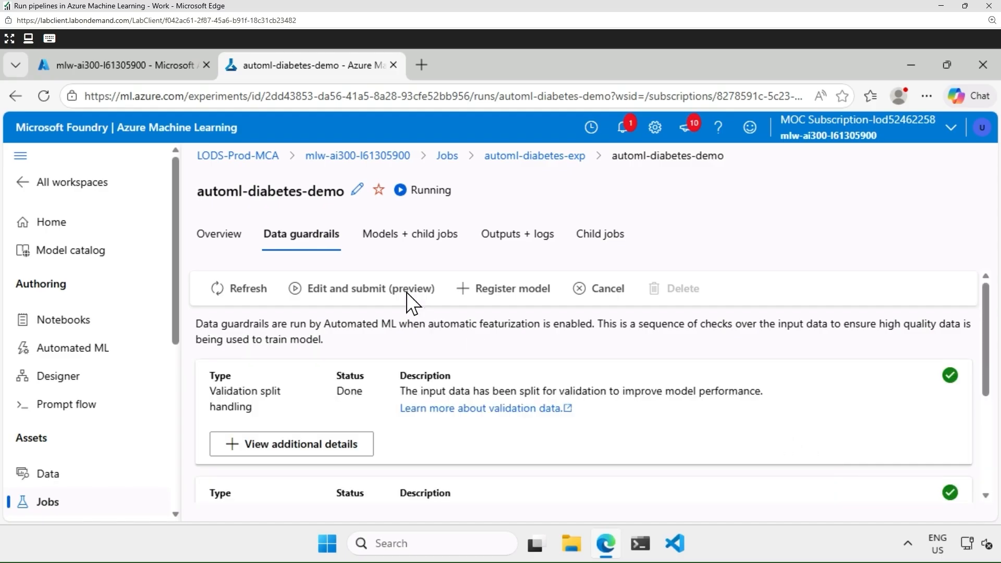
Step: Examine the algorithms and their AUC weighted scores in the job's list of models and child jobs
click(407, 240)
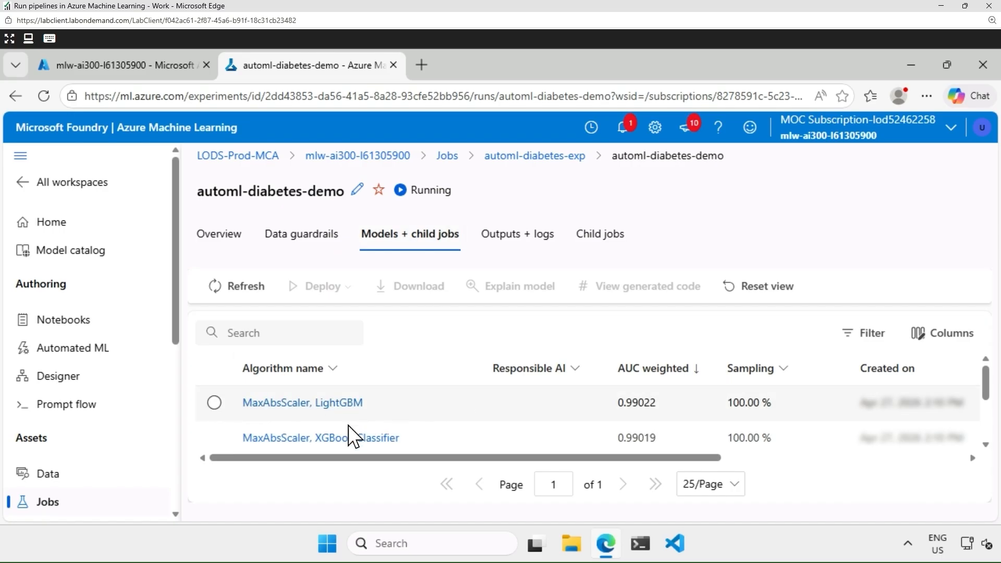
scroll(511, 415, down, 3)
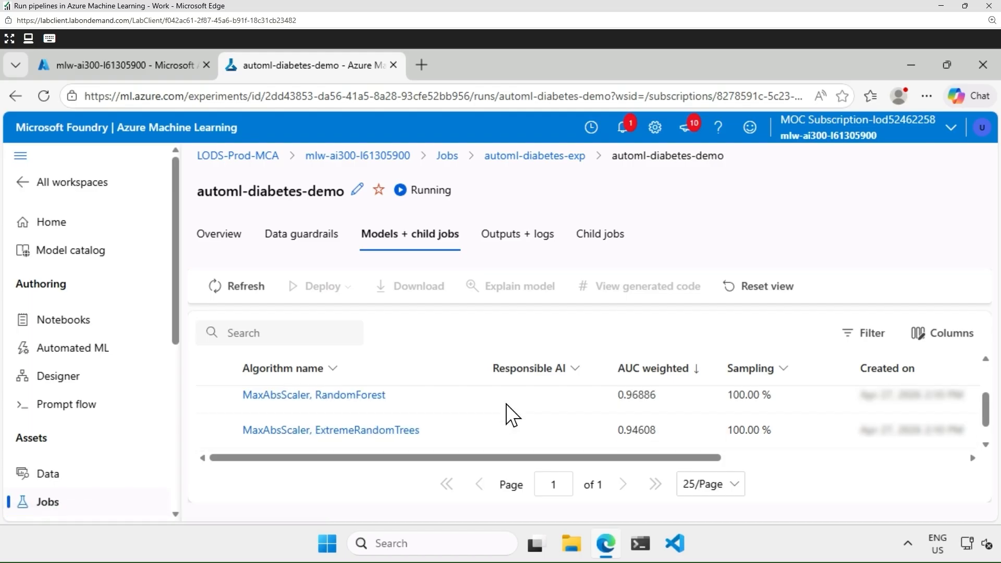
scroll(511, 415, down, 1)
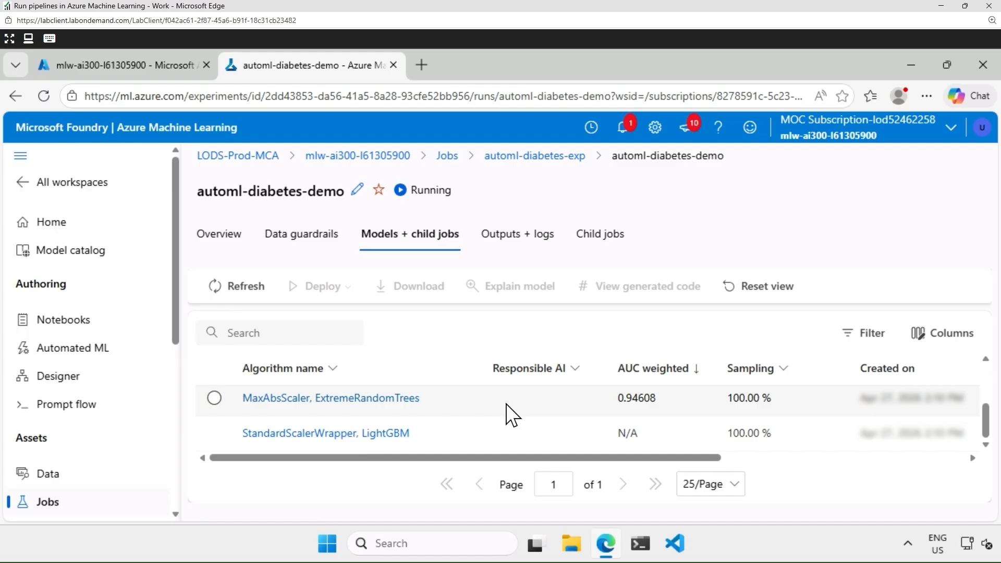
Step: Open the MaxAbsScaler, LightGBM model from the job's models and review its model summary down to the deploy status
scroll(511, 414, up, 4)
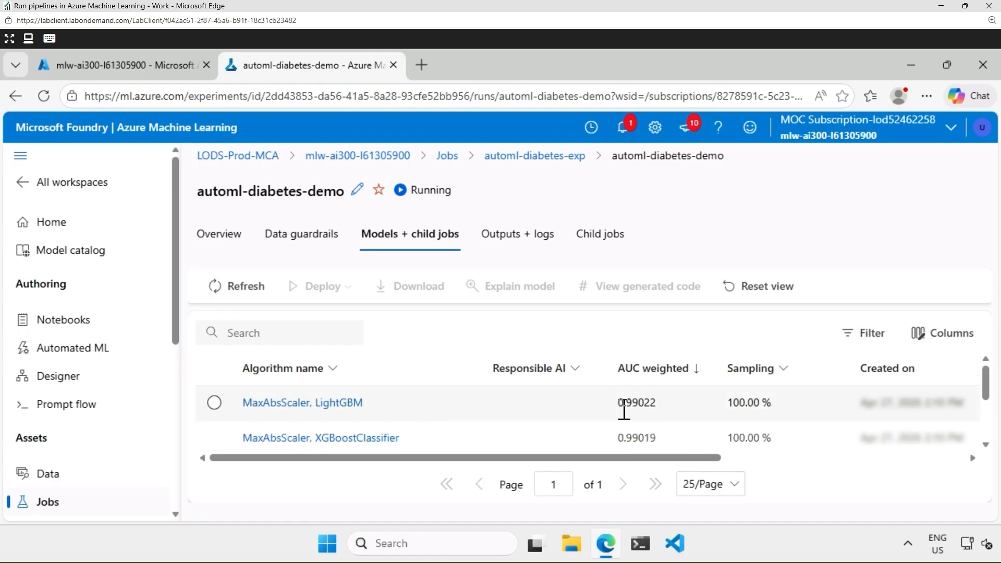
click(337, 409)
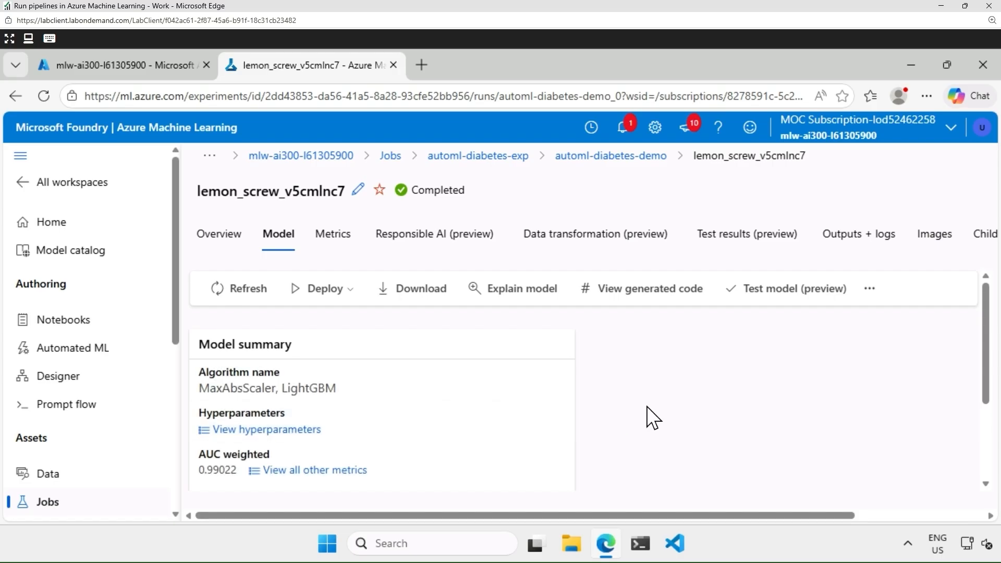
scroll(538, 428, down, 1)
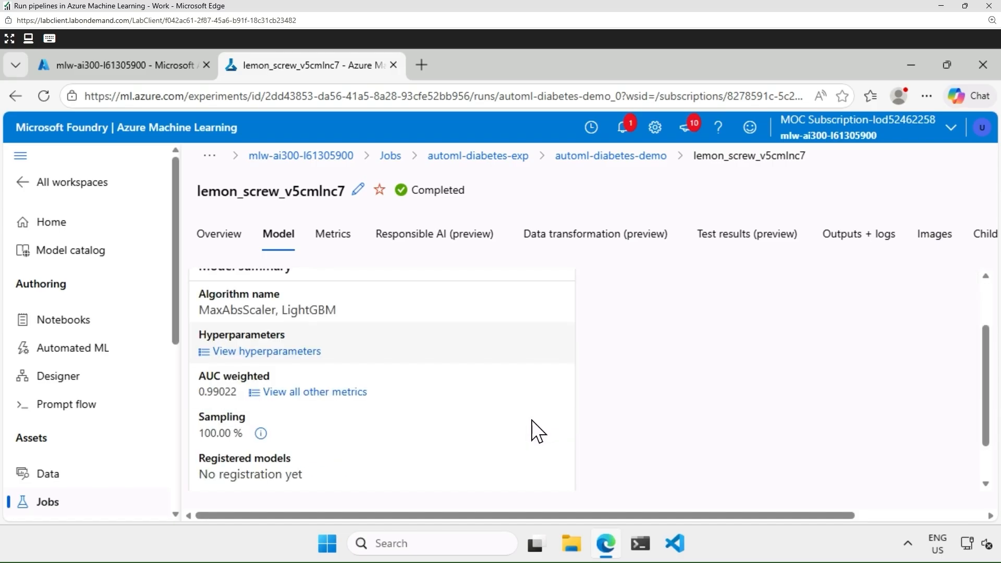
scroll(533, 423, down, 1)
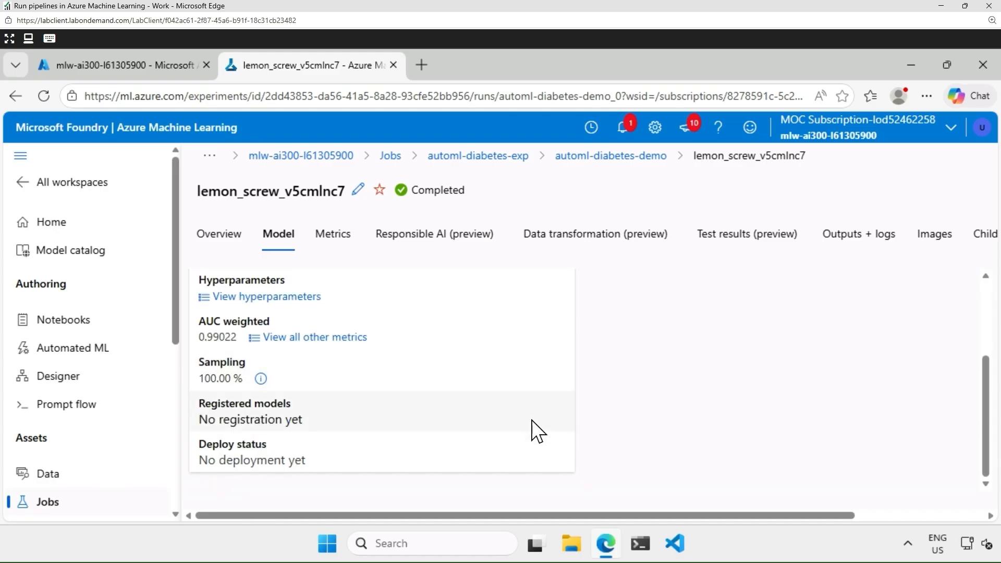
scroll(534, 429, up, 2)
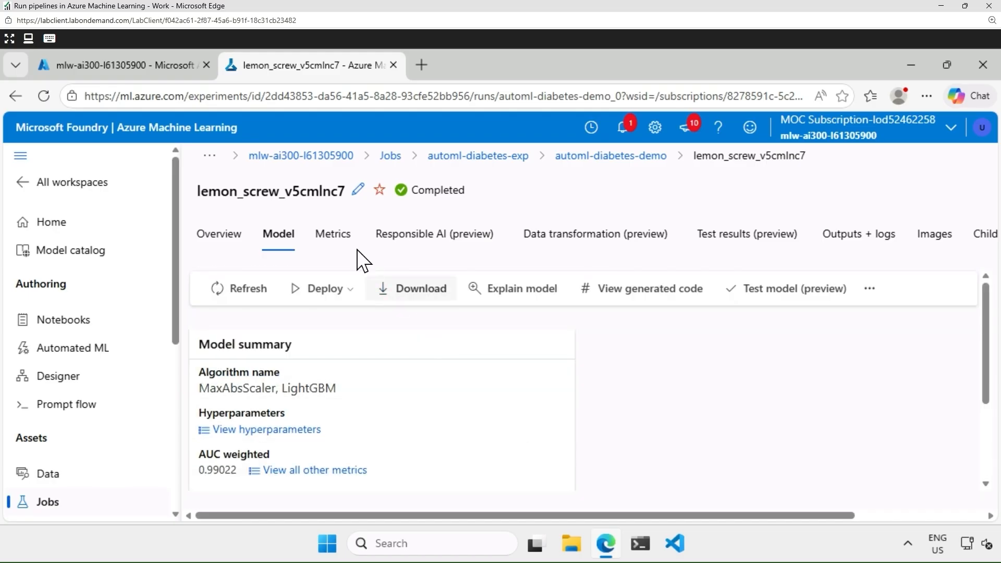
Step: Review the metric scores of the MaxAbsScaler, LightGBM model and check whether it has child jobs
click(343, 241)
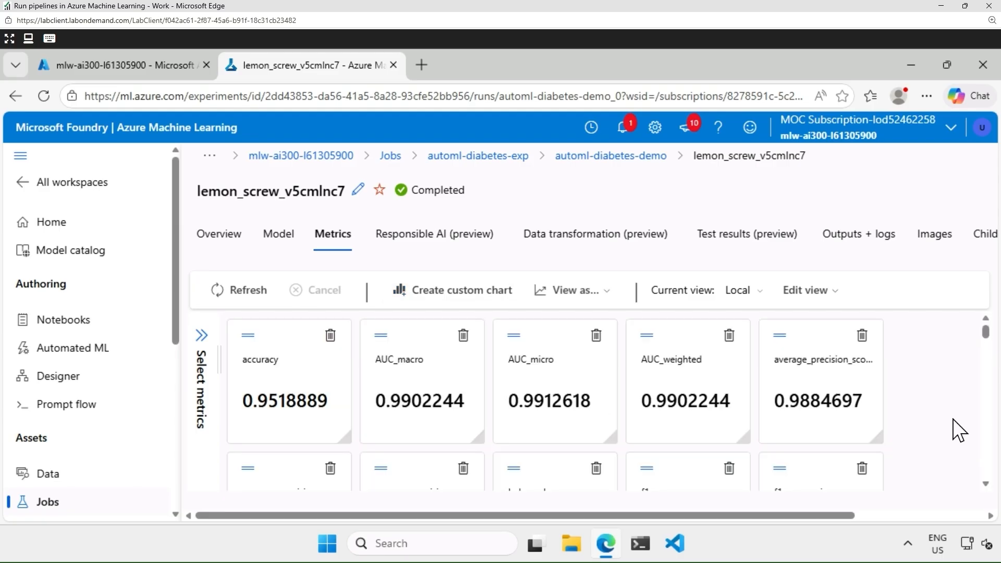
scroll(956, 430, down, 2)
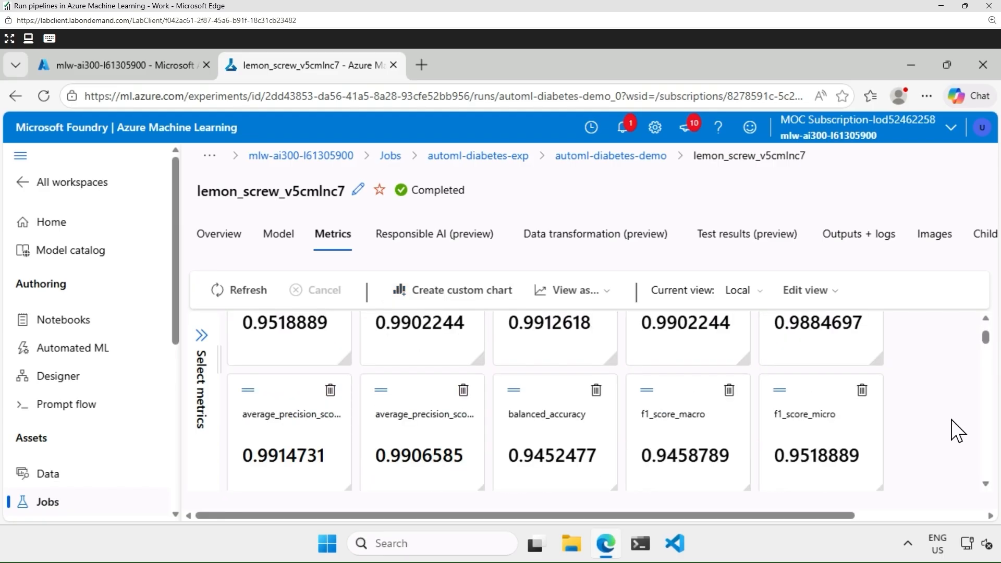
scroll(957, 431, down, 2)
scroll(957, 430, up, 4)
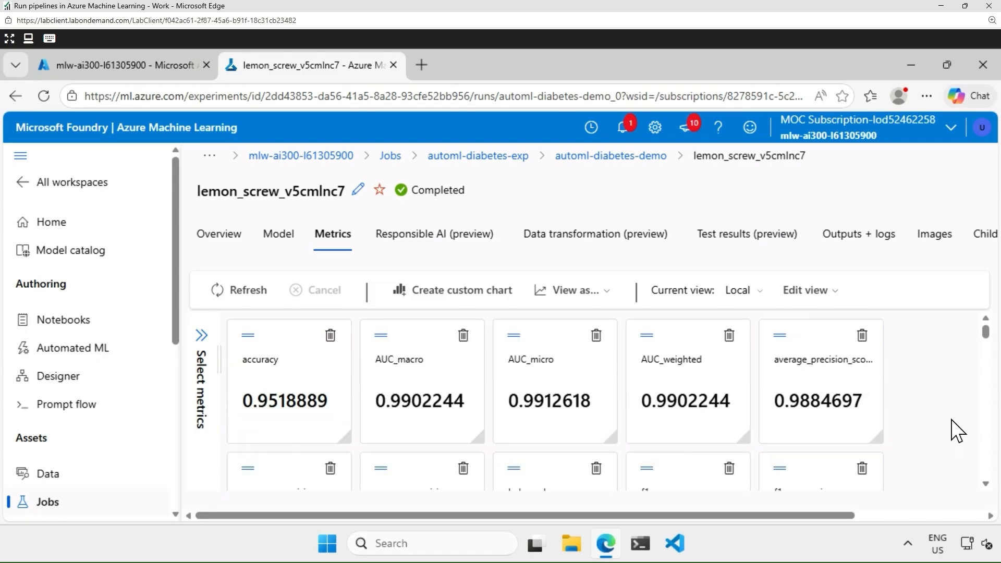
click(985, 239)
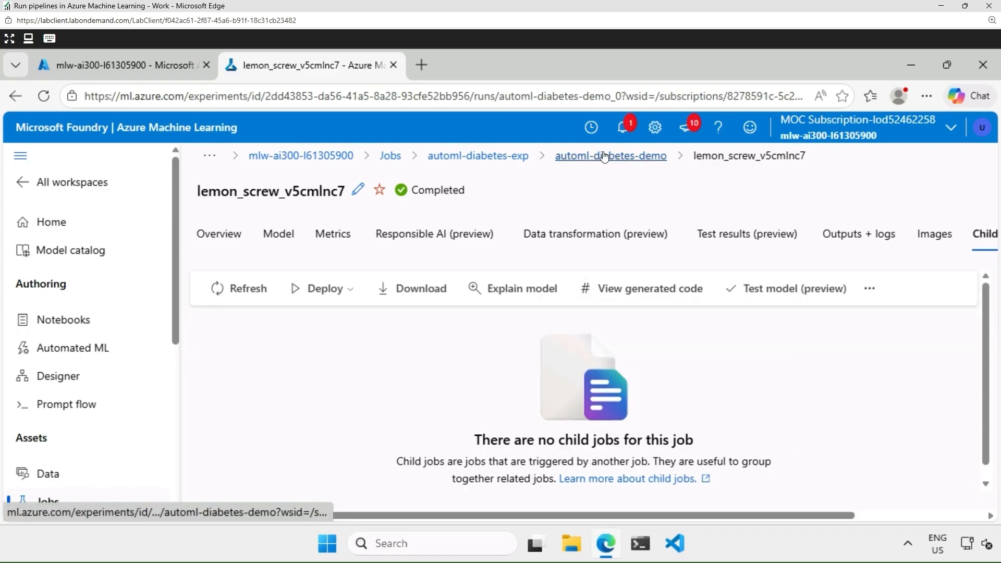
Step: Examine the model's metrics again, including the available view formats and the Precision-Recall and ROC charts
click(338, 240)
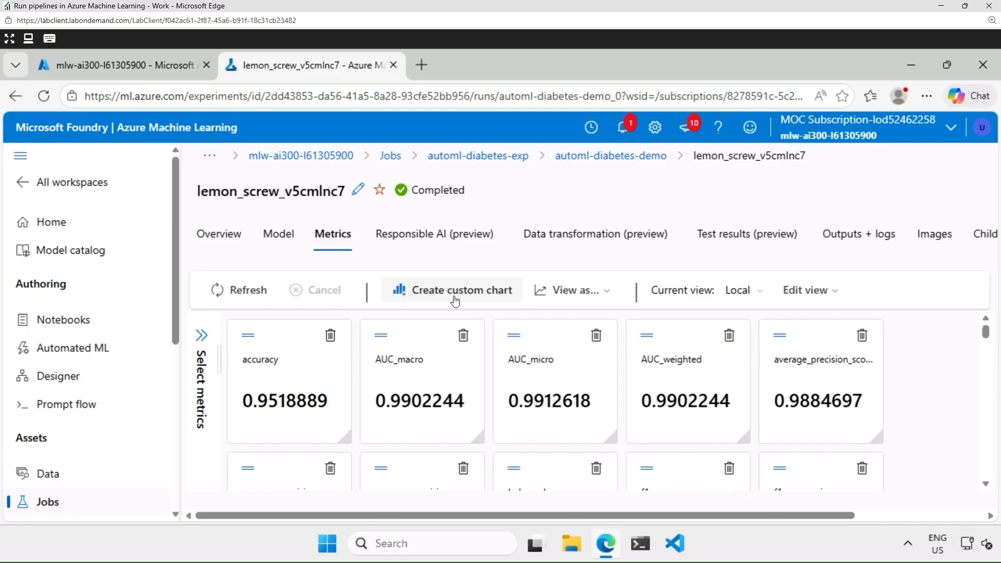
click(610, 294)
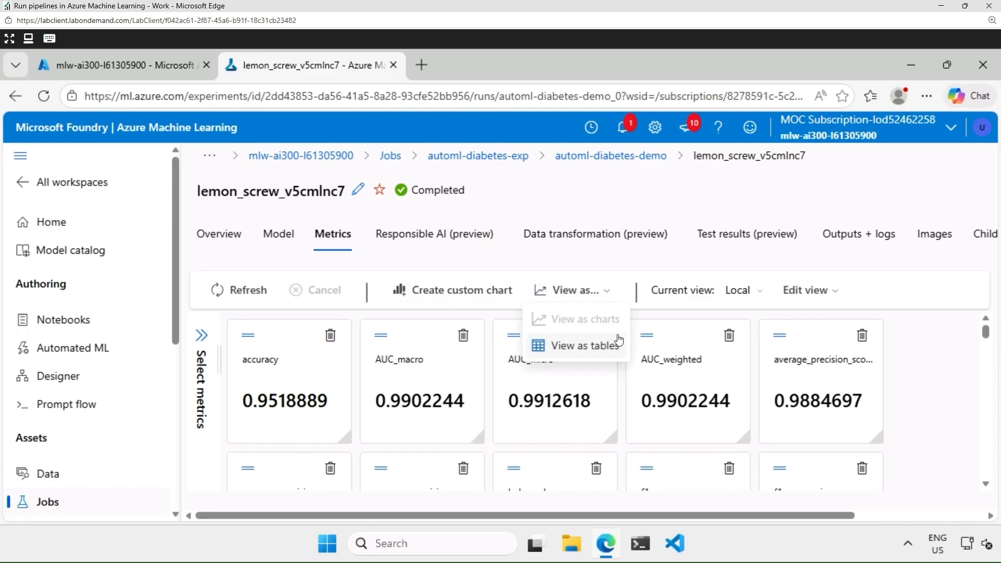
key(Escape)
scroll(950, 417, down, 5)
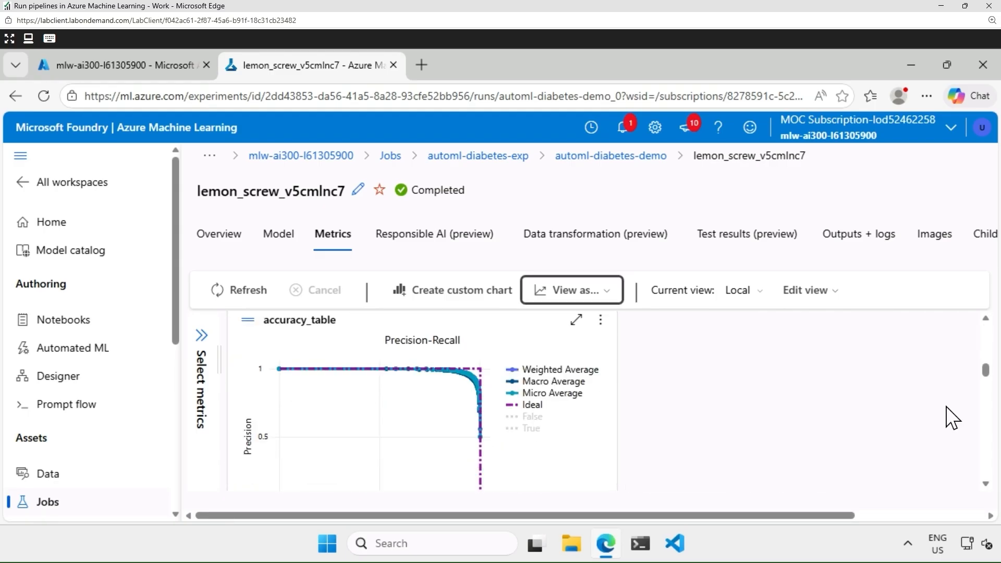
scroll(950, 417, down, 4)
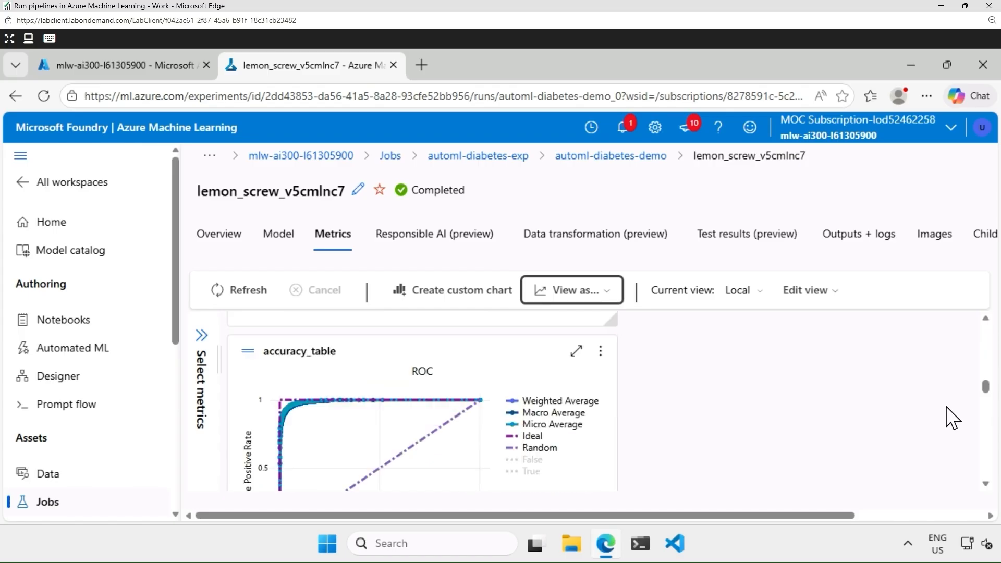
scroll(950, 417, up, 10)
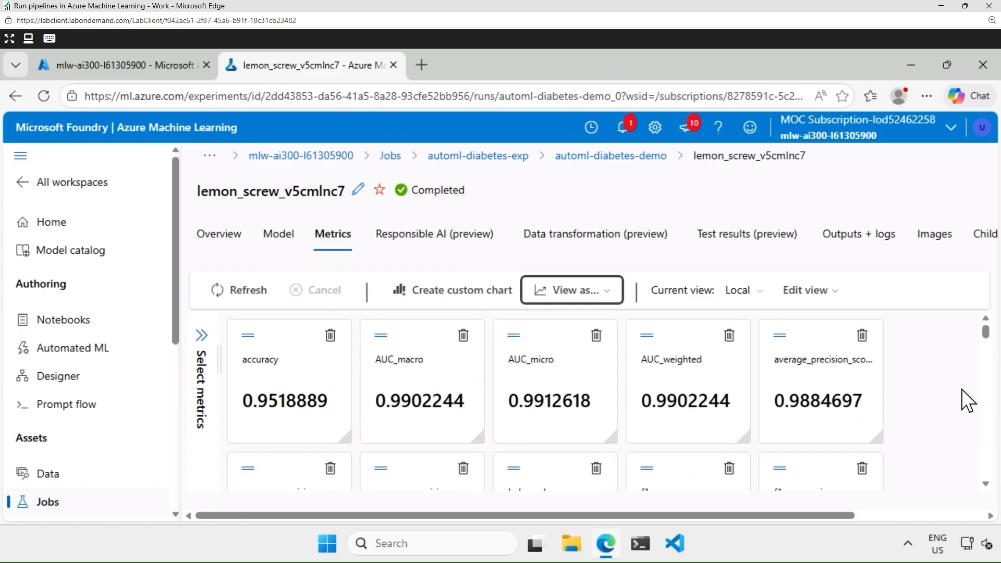
Step: Check the child jobs of the parent automl-diabetes-demo job and reopen its MaxAbsScaler, LightGBM model
click(617, 159)
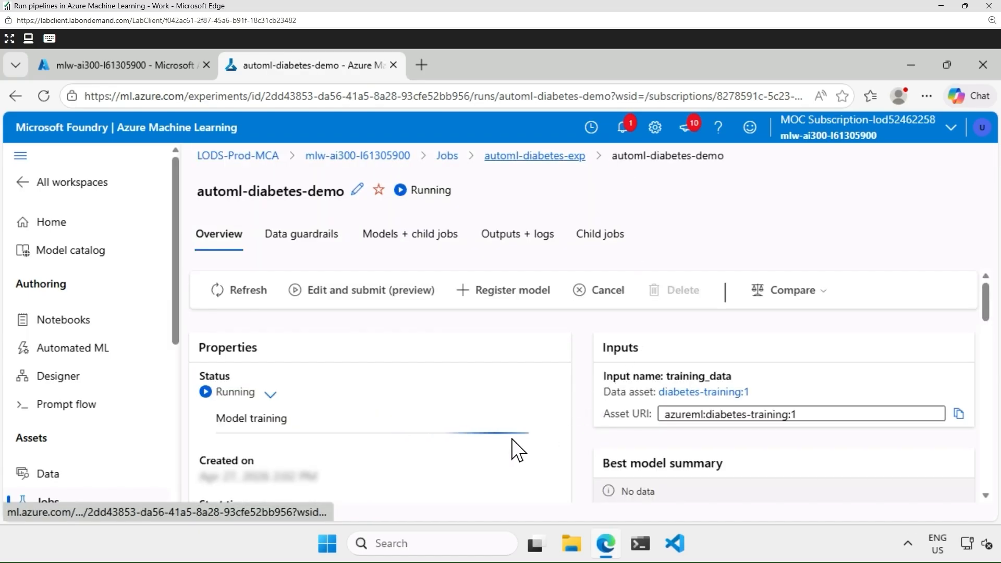
click(600, 239)
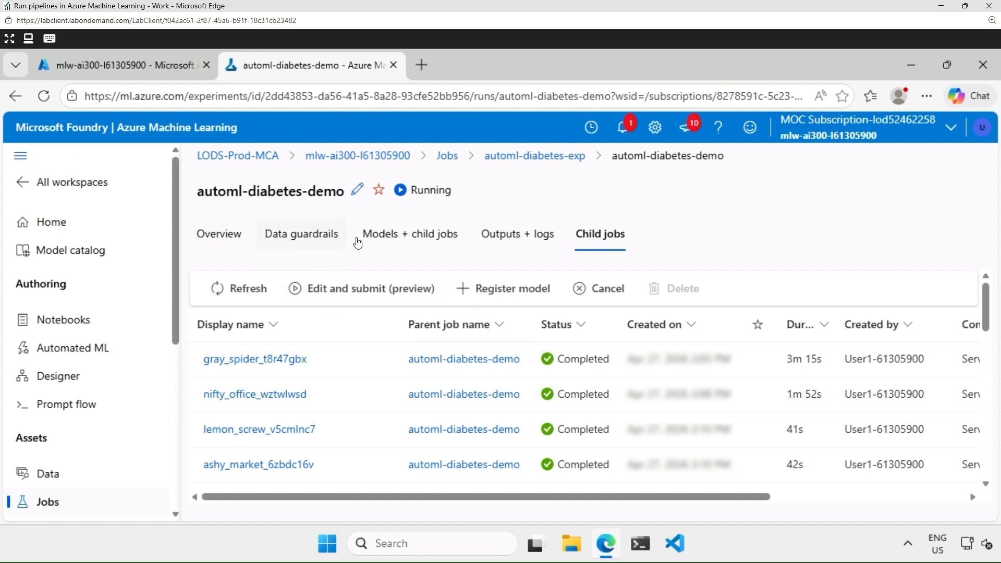
click(441, 240)
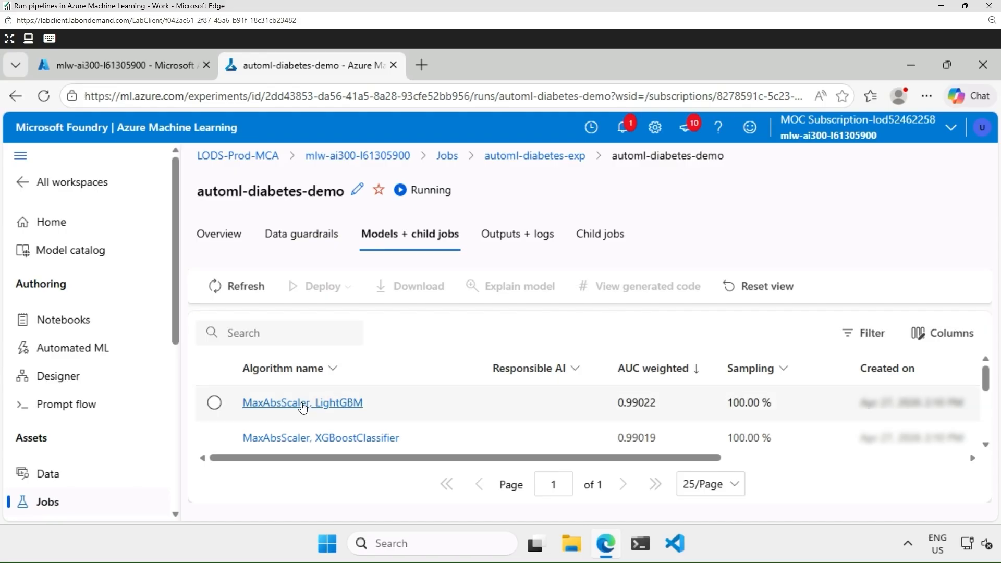
click(322, 406)
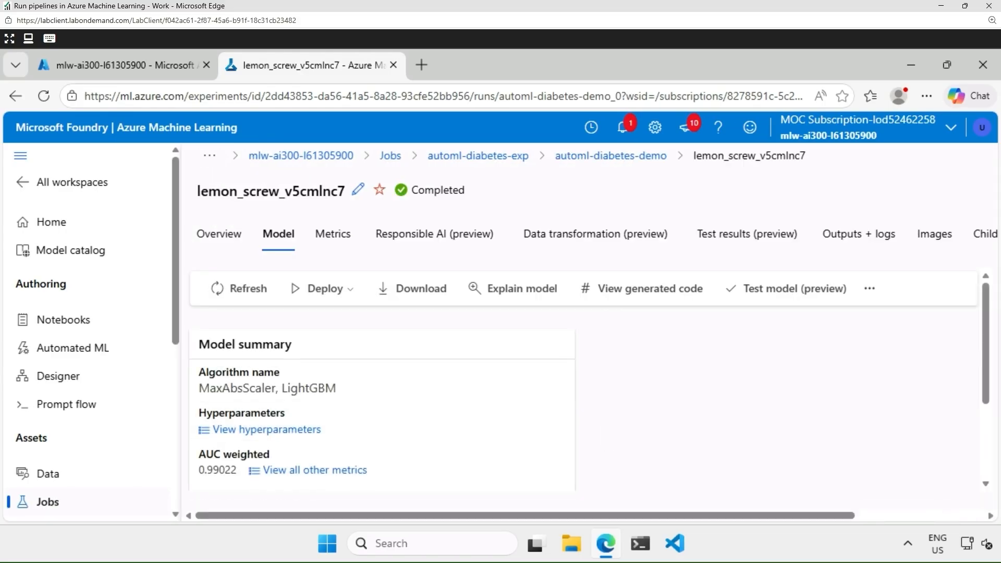